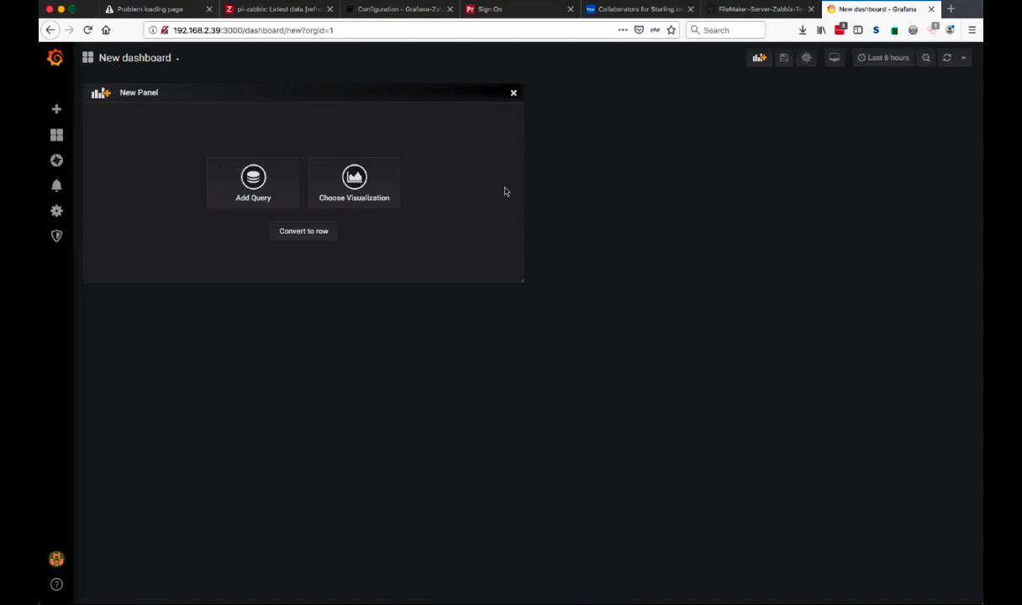
Add a query to the new panel for group FMS, host Uden and item "FMS Stats - Clients - Total"
click(240, 175)
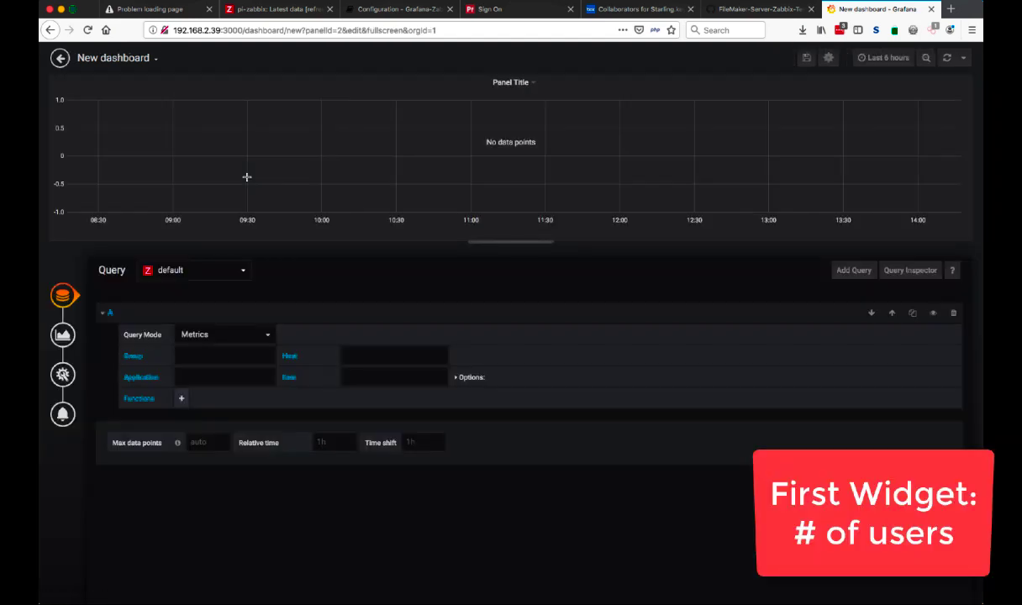
click(246, 353)
click(190, 372)
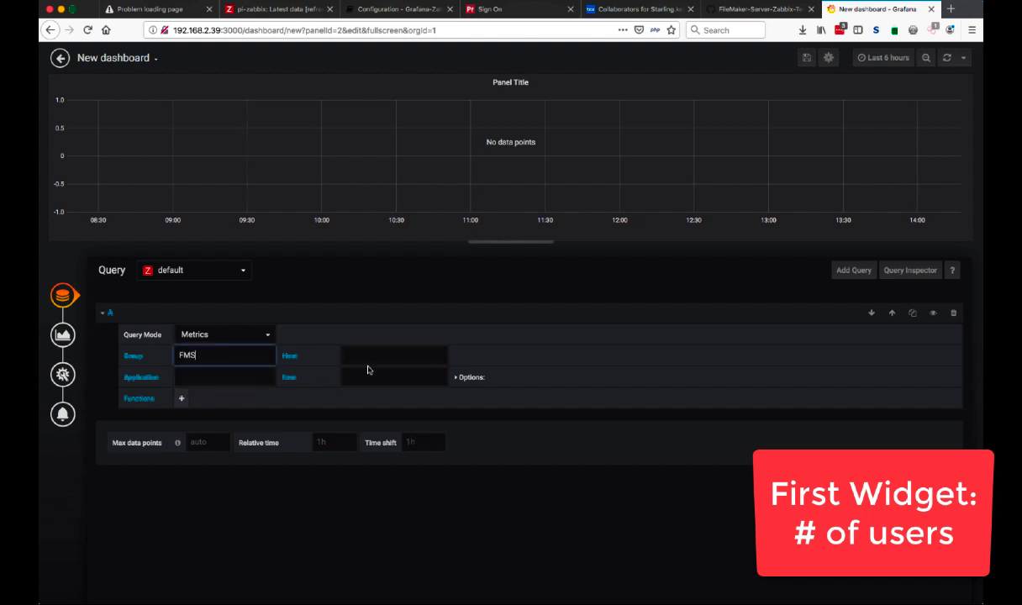
click(382, 359)
click(377, 402)
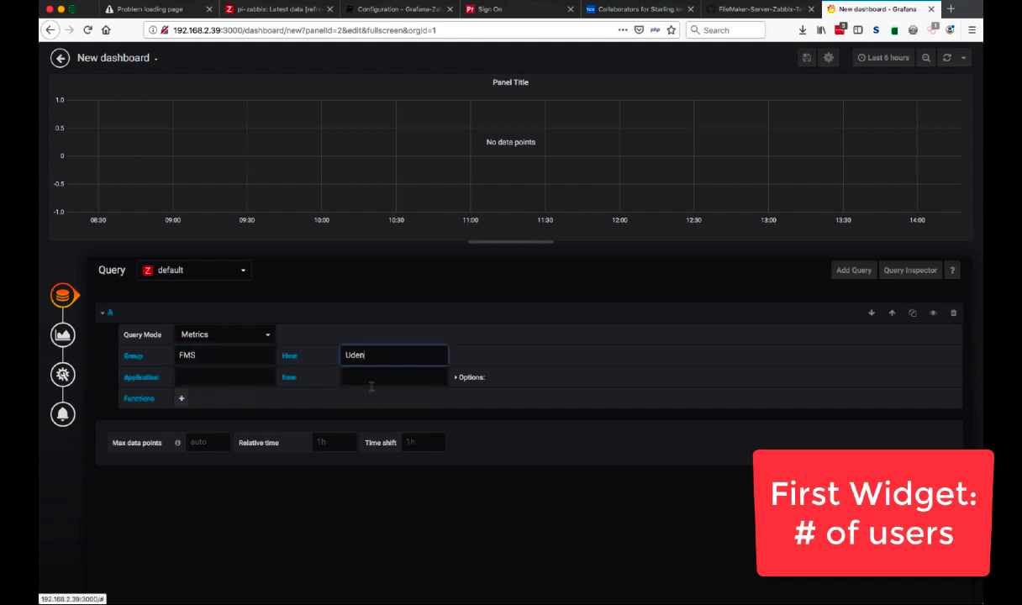
click(370, 378)
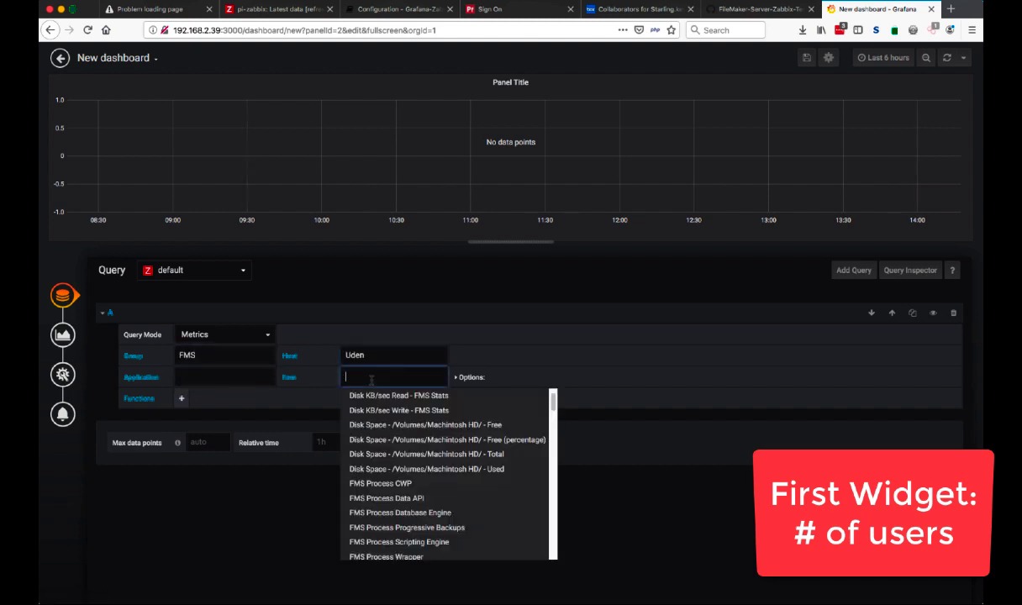
text(client)
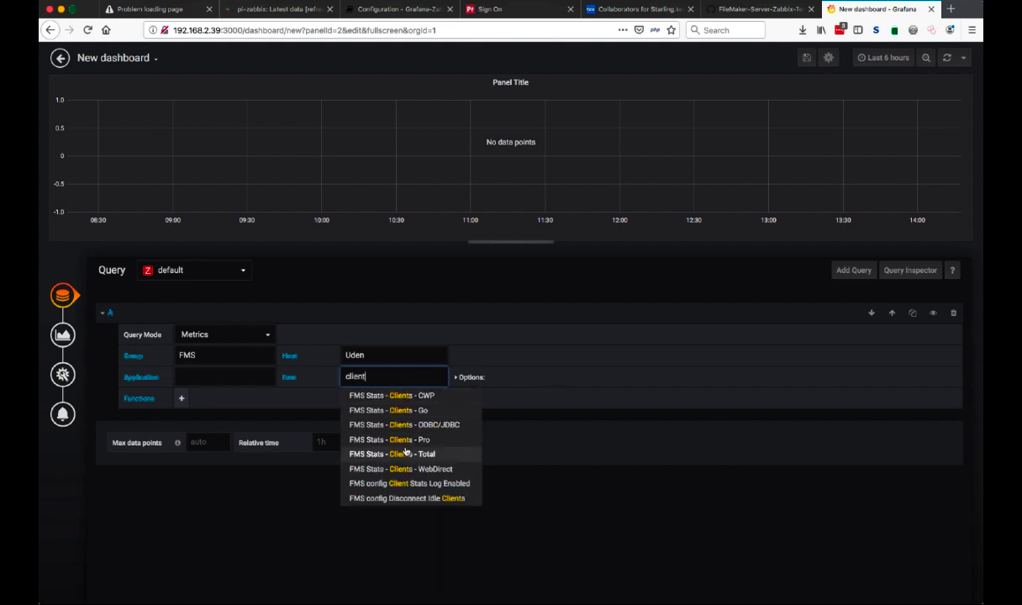
click(405, 453)
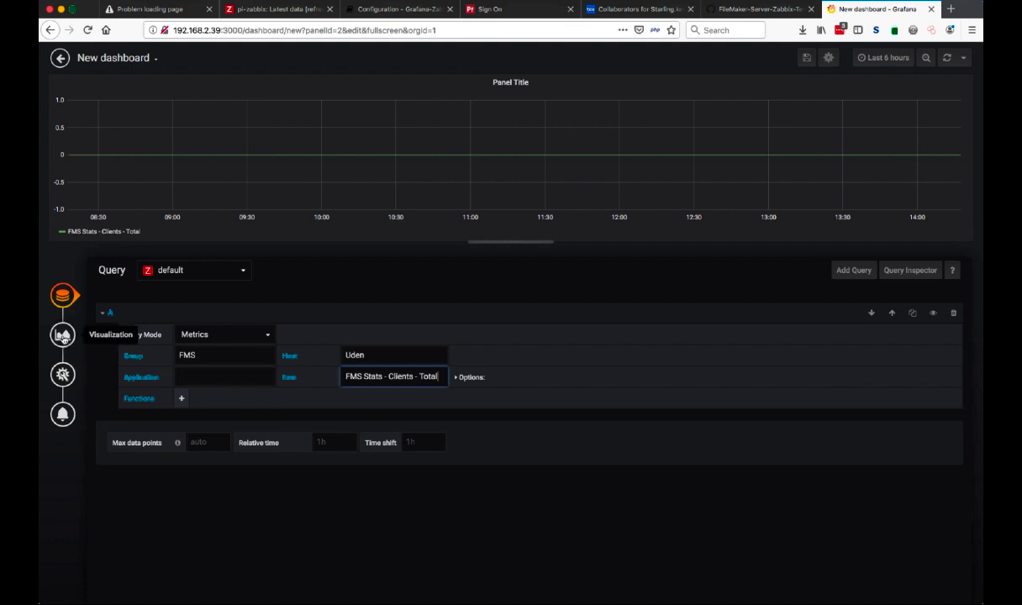
Change the panel's visualization to Gauge and have it calculate the Last value
click(63, 334)
click(204, 271)
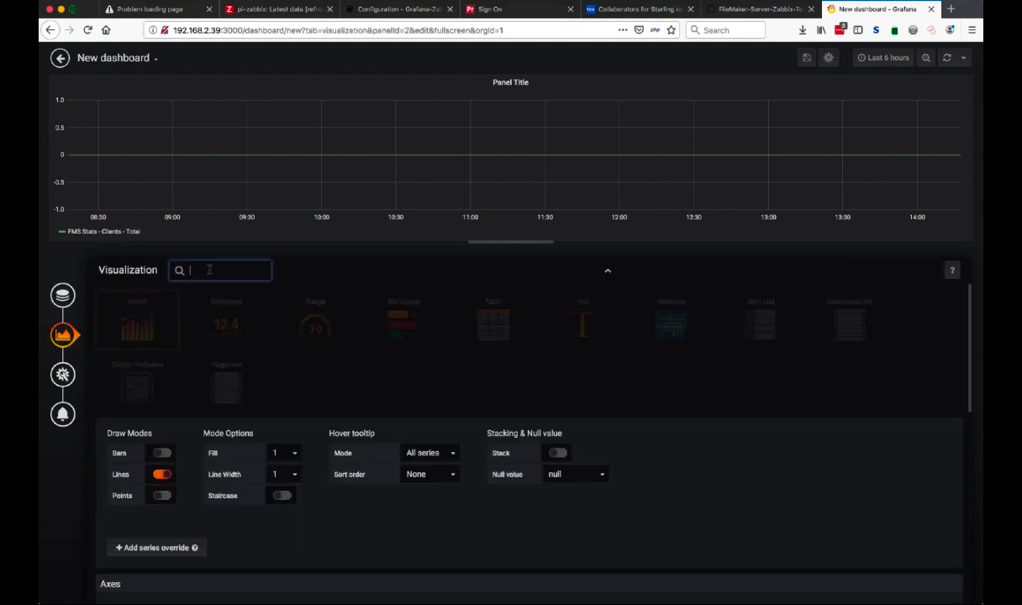
click(315, 326)
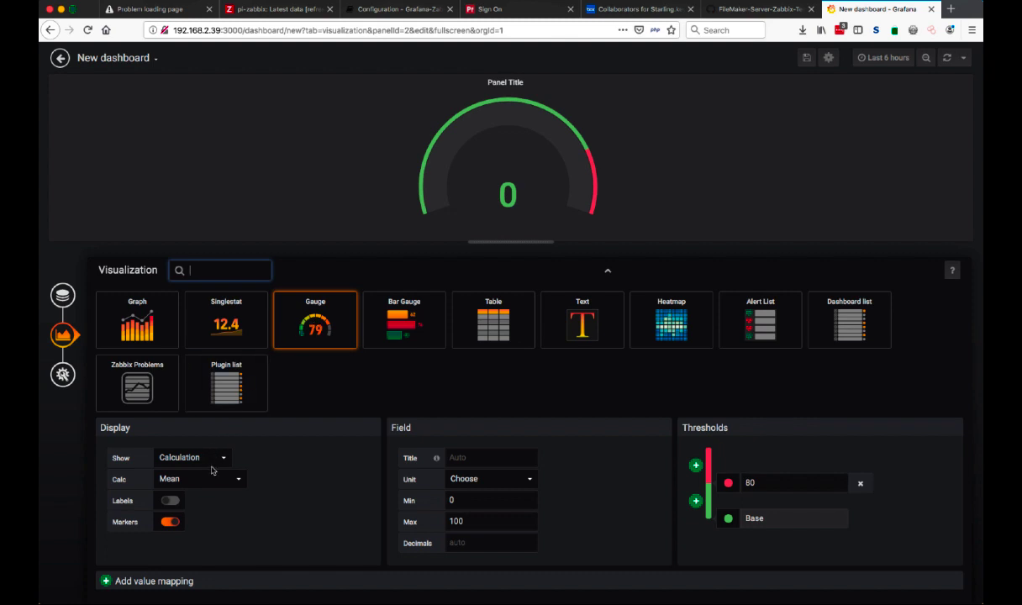
click(239, 480)
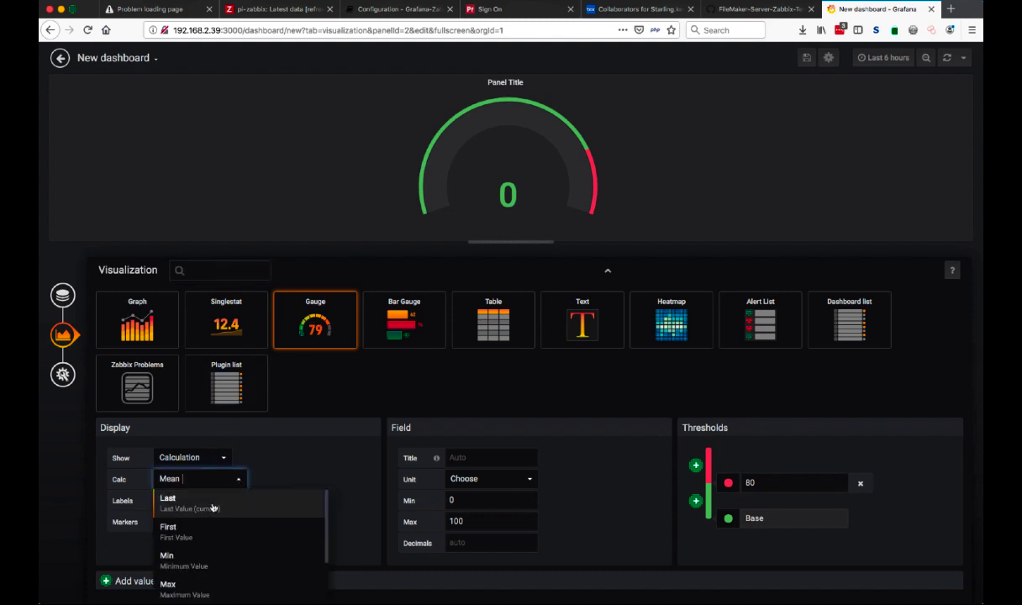
click(214, 507)
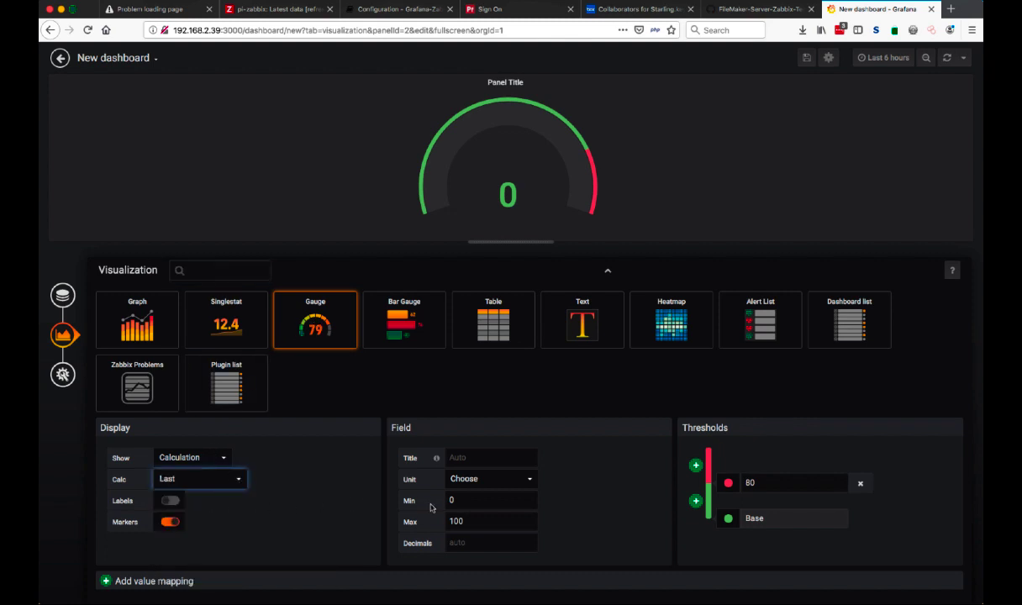
Set the gauge's maximum to 20 and its red threshold to 15
click(471, 520)
double_click(467, 521)
text(20)
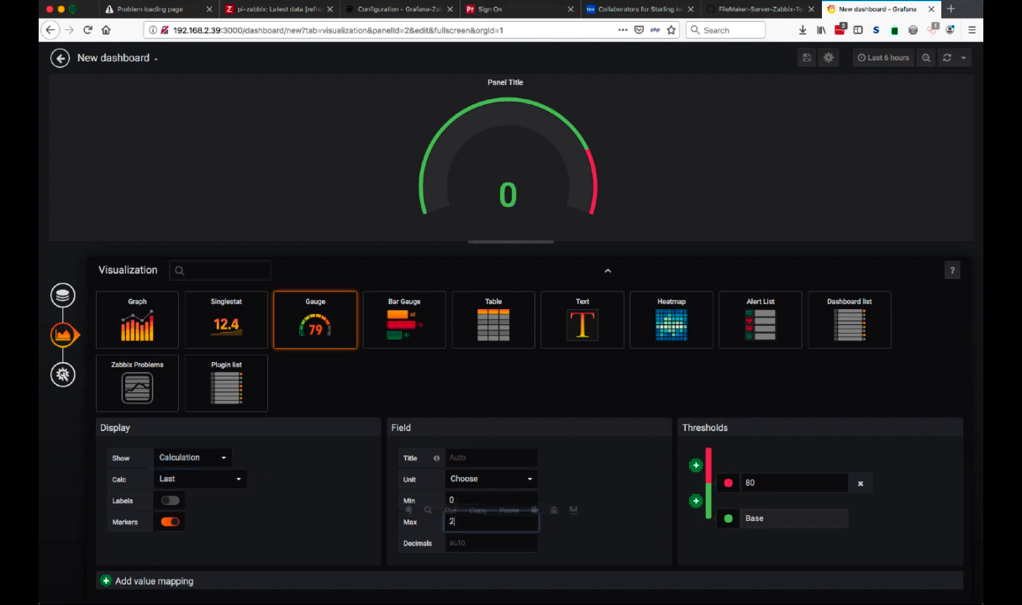
click(793, 480)
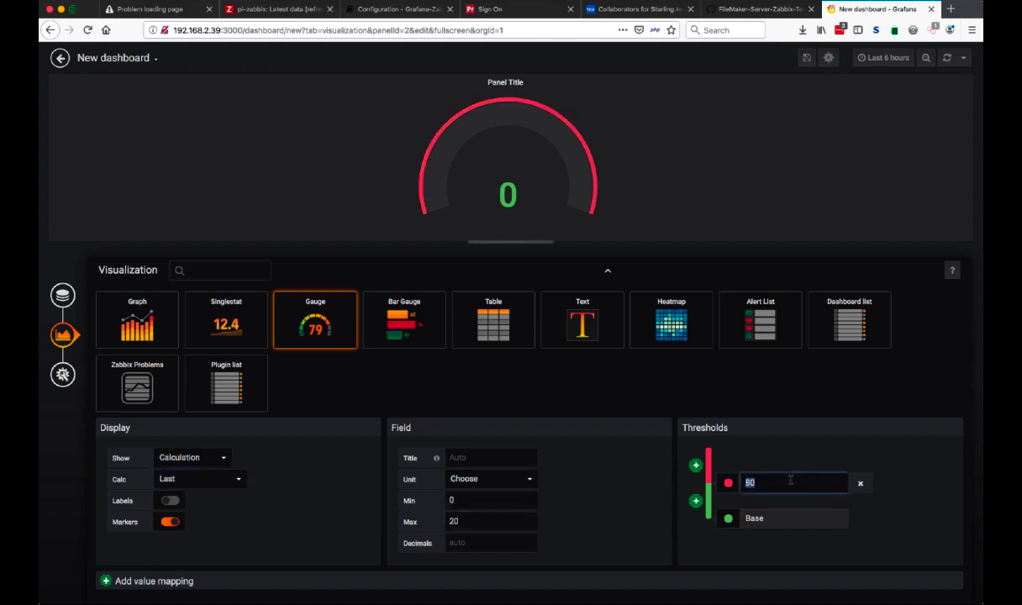
double_click(790, 480)
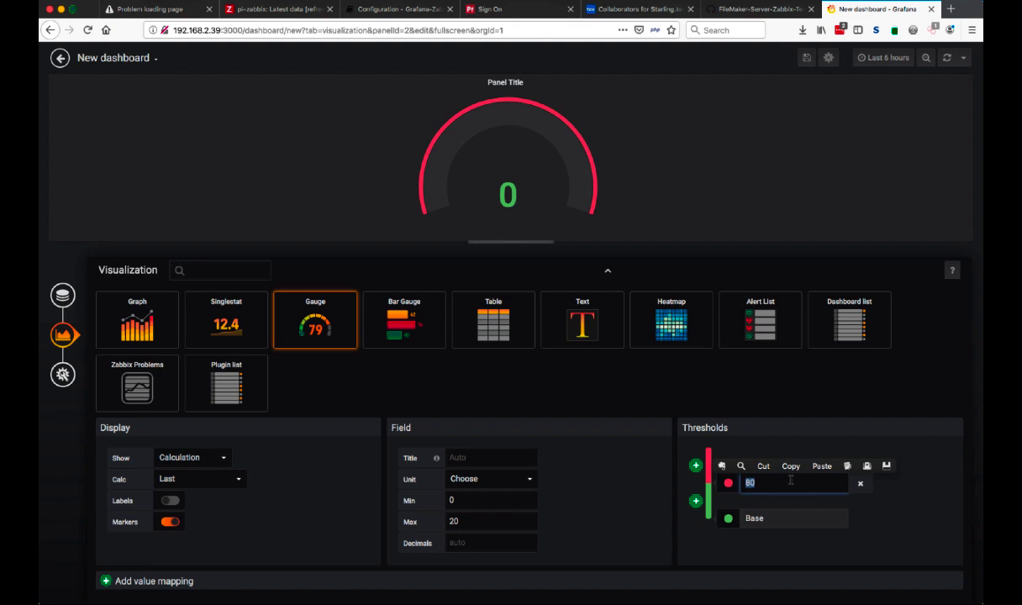
text(15)
key(Tab)
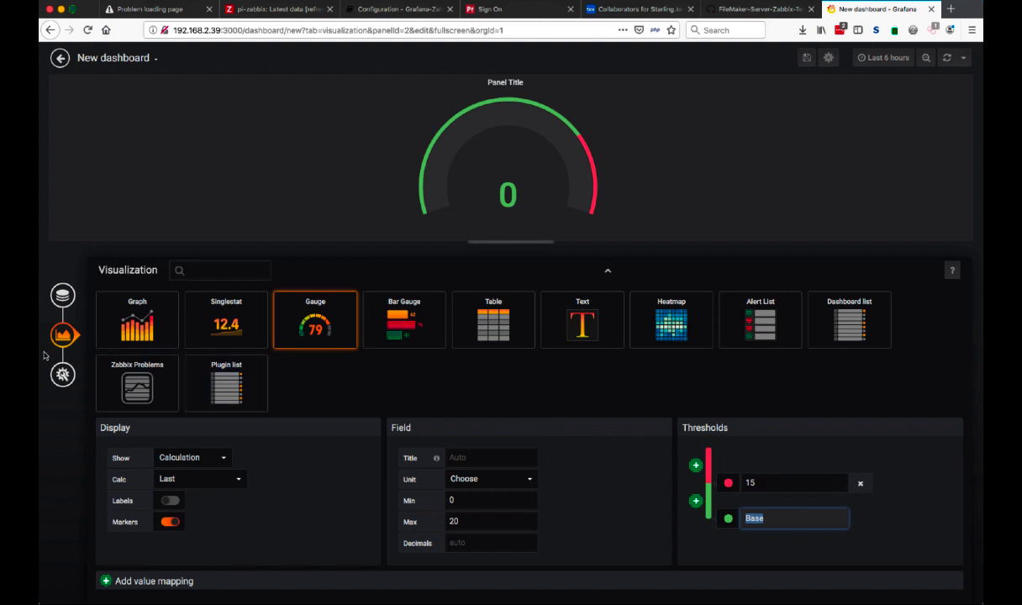
Title the gauge panel "Nbr of Users on Uden" and return to the dashboard
click(62, 375)
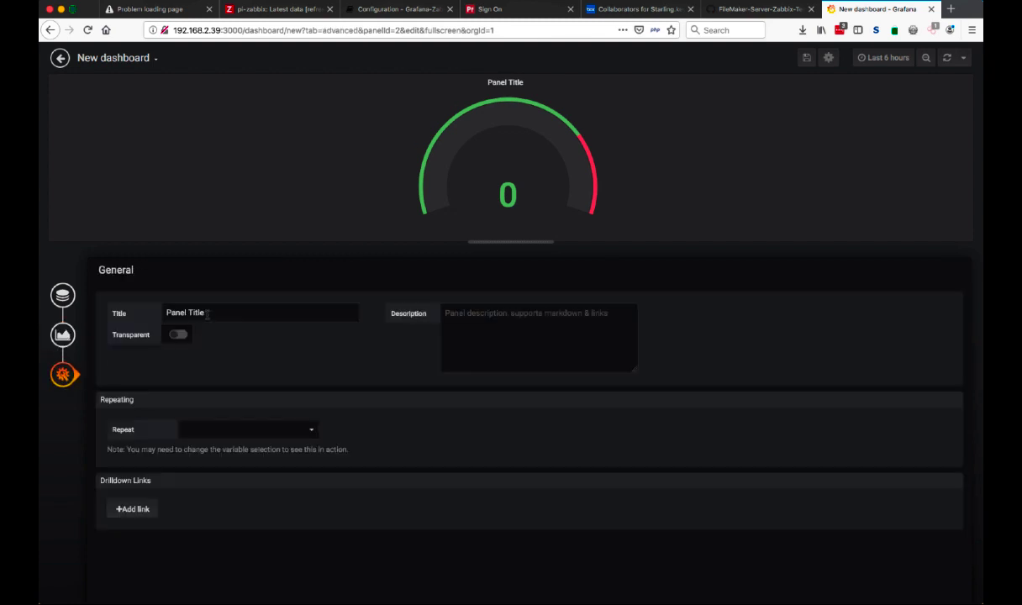
drag(208, 313, 131, 312)
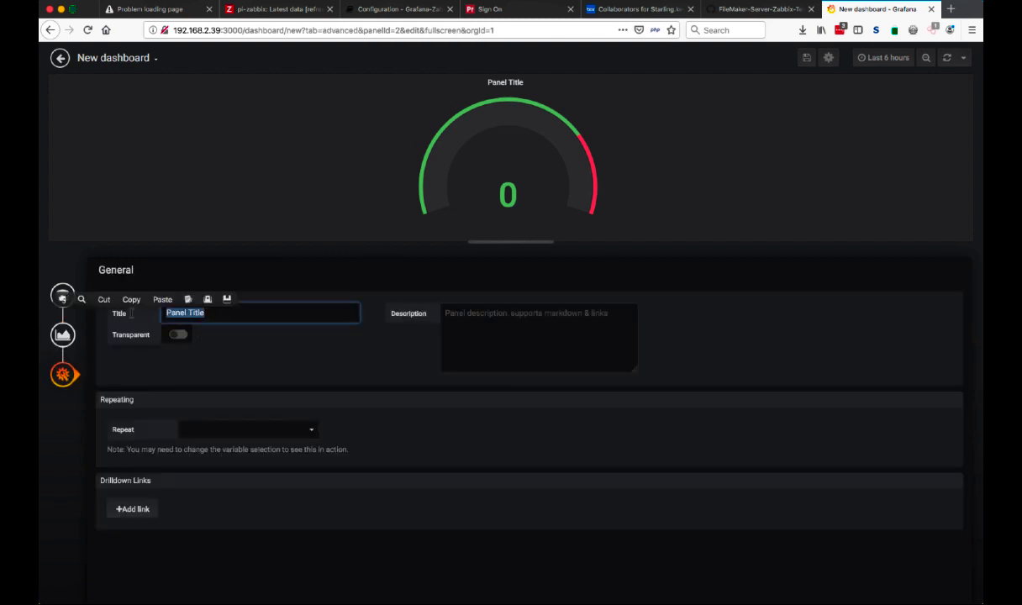
text(Nbr of)
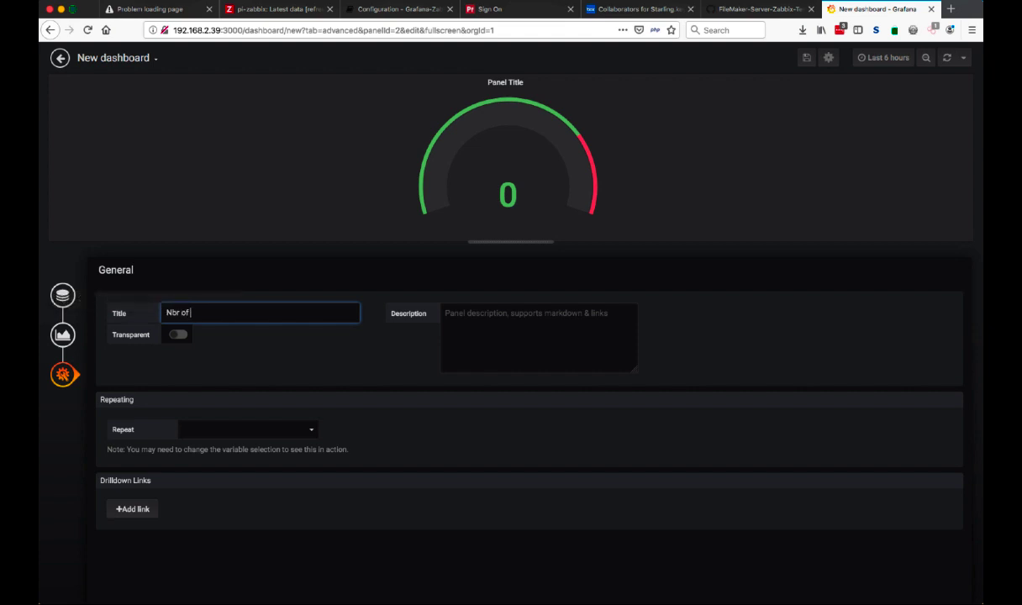
text( Users on Uden)
key(Tab)
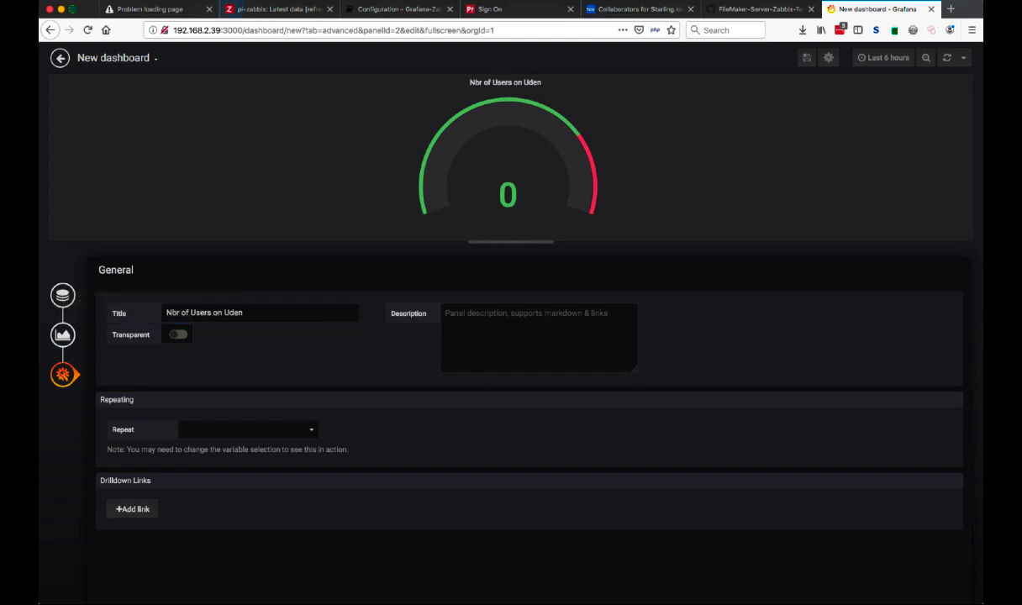
click(61, 55)
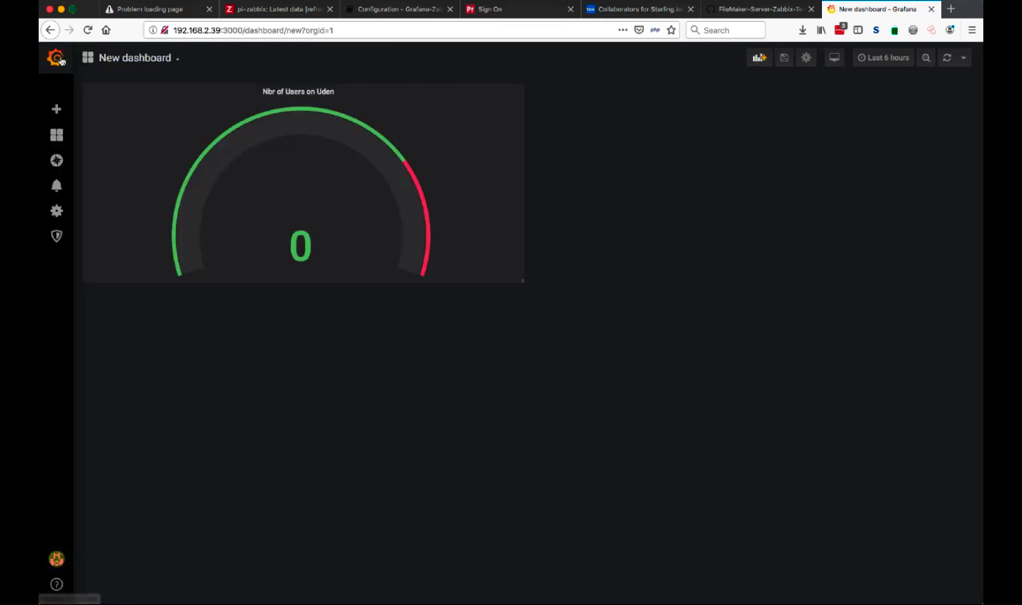
Add a second panel with a query for group FMS, host Uden and item "FMS Stats - Remote Calls In Progress"
click(759, 58)
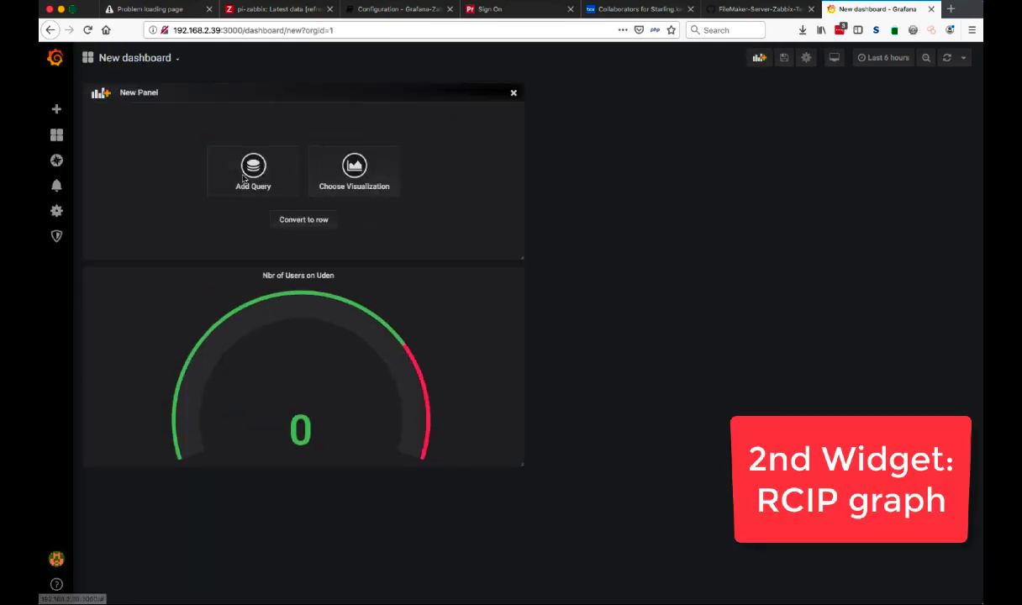
click(249, 172)
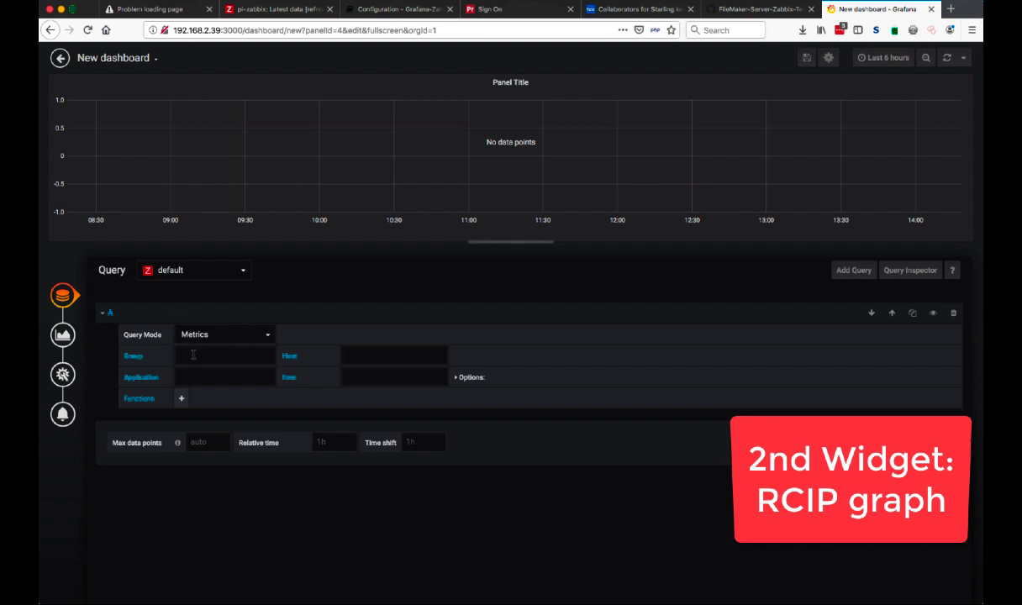
click(193, 355)
click(191, 372)
click(372, 359)
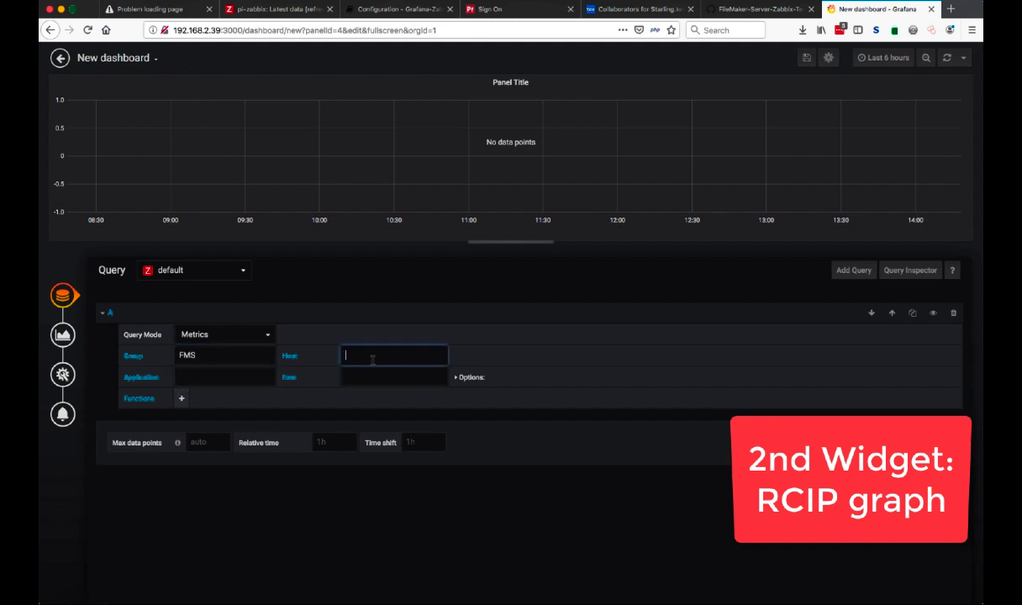
click(357, 404)
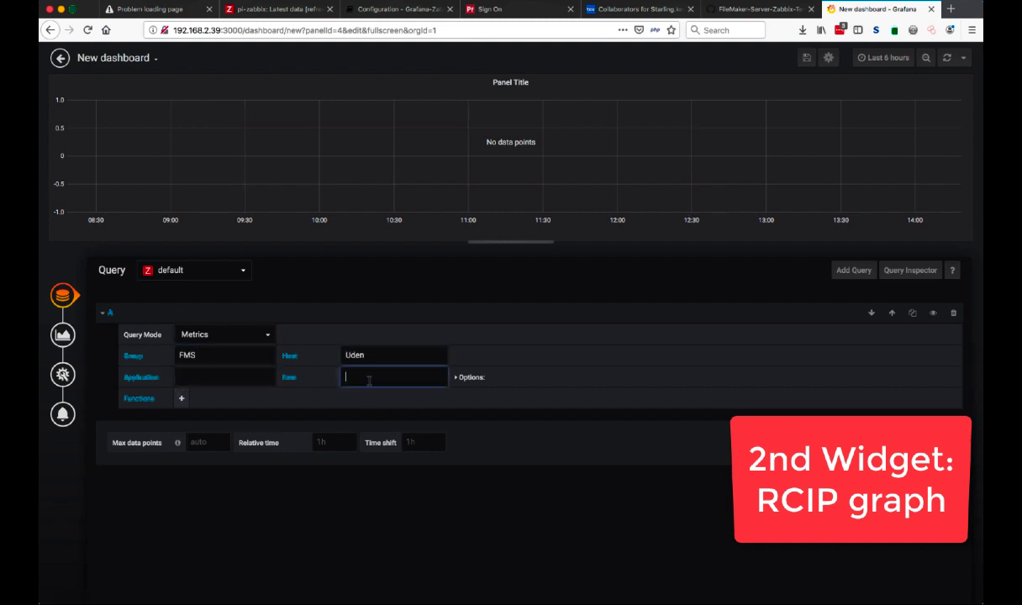
click(368, 380)
text(remo)
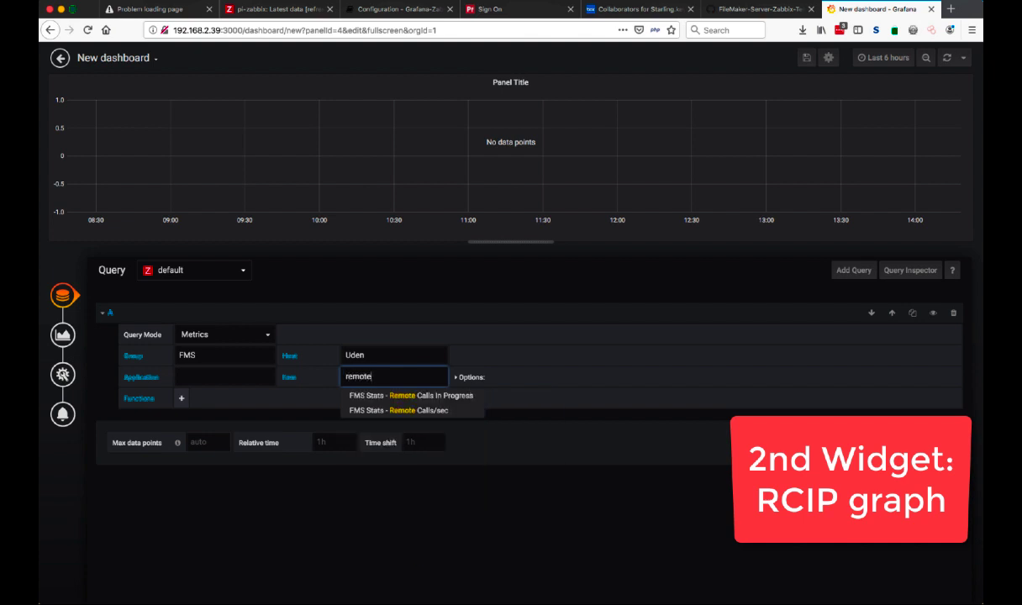
text(te)
click(396, 395)
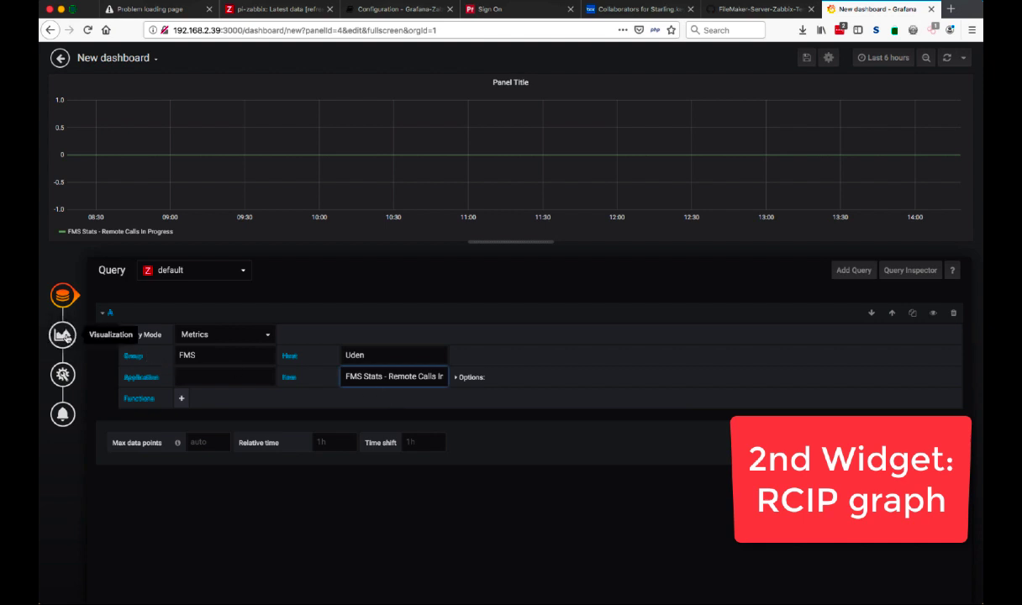
Set the graph's left Y axis to a minimum of 0, a maximum of 30 and 0 decimals
click(64, 336)
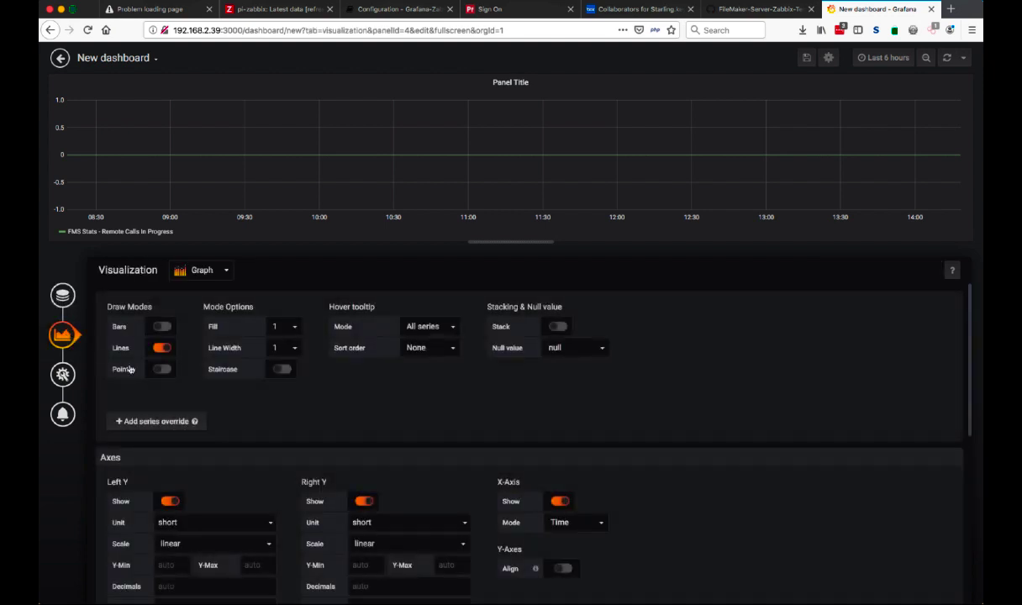
scroll(255, 423, down, 2)
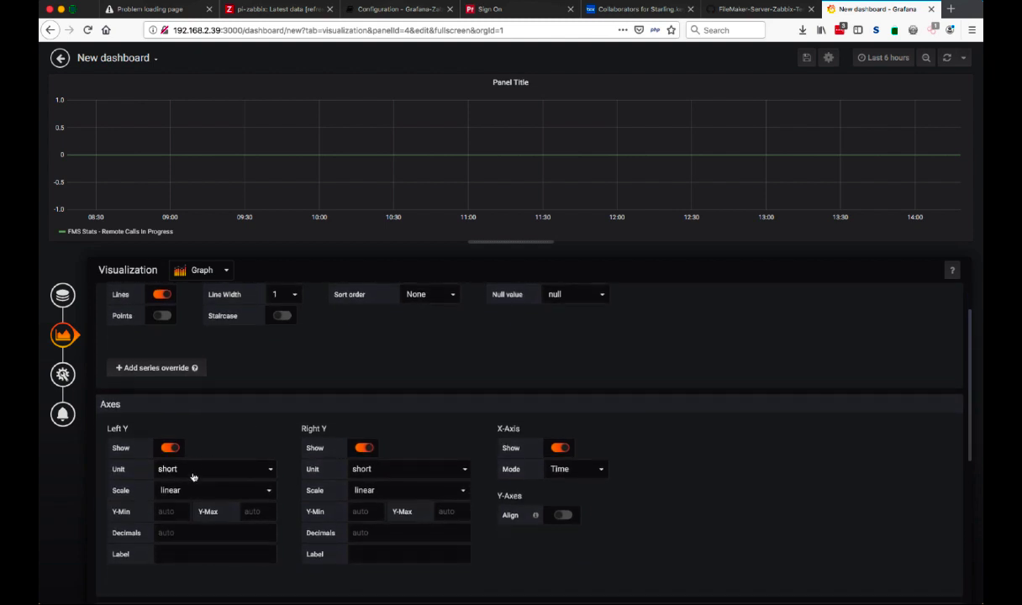
click(167, 512)
text(0)
click(263, 510)
text(30)
key(Tab)
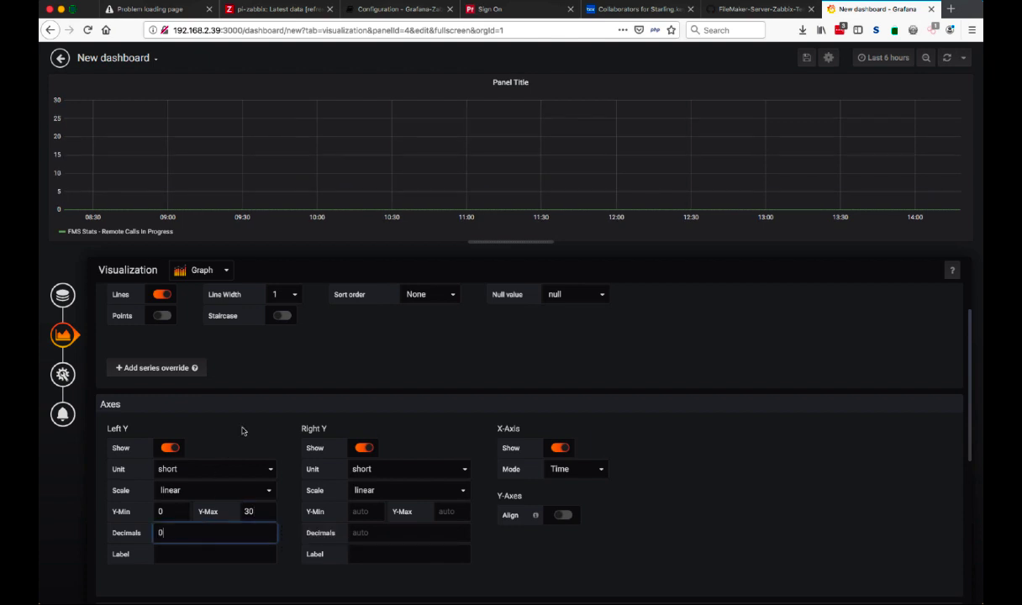
Title the graph panel "RCIP on Uden" and return to the dashboard
click(63, 374)
click(204, 313)
triple_click(204, 312)
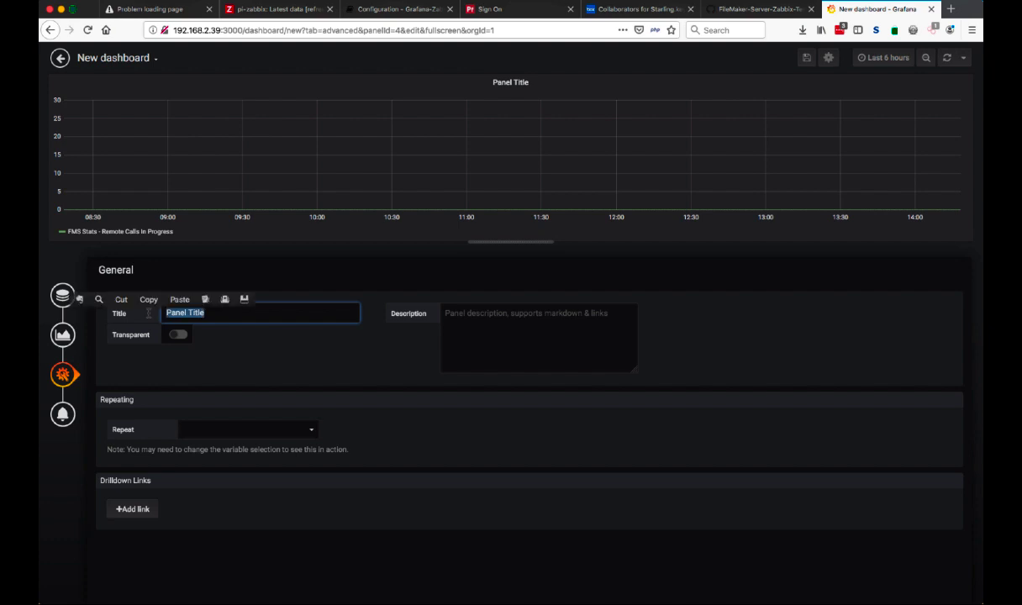
key(BackSpace)
text(RCIP)
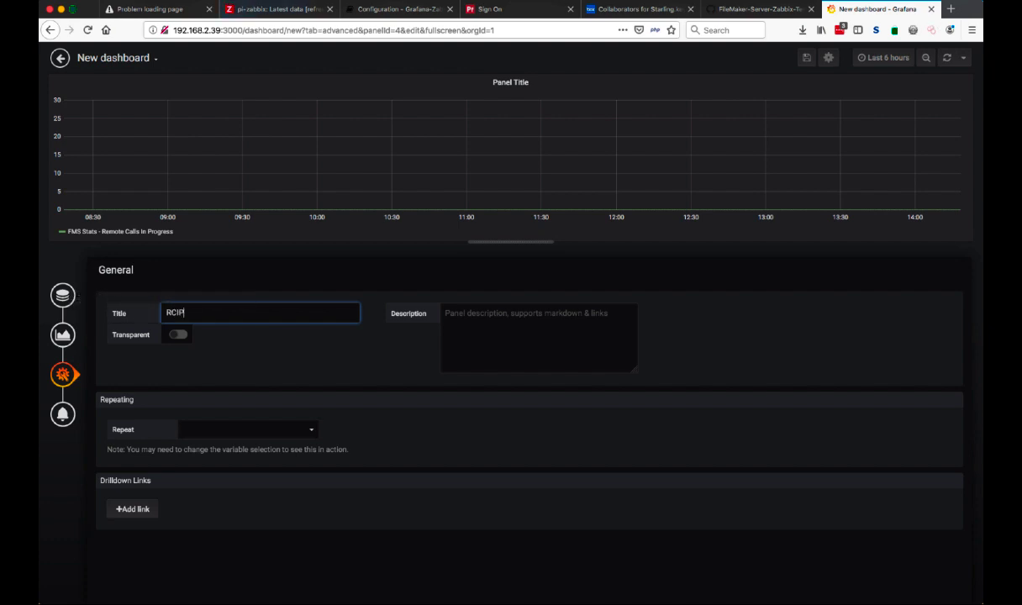
text( on Uden)
key(Tab)
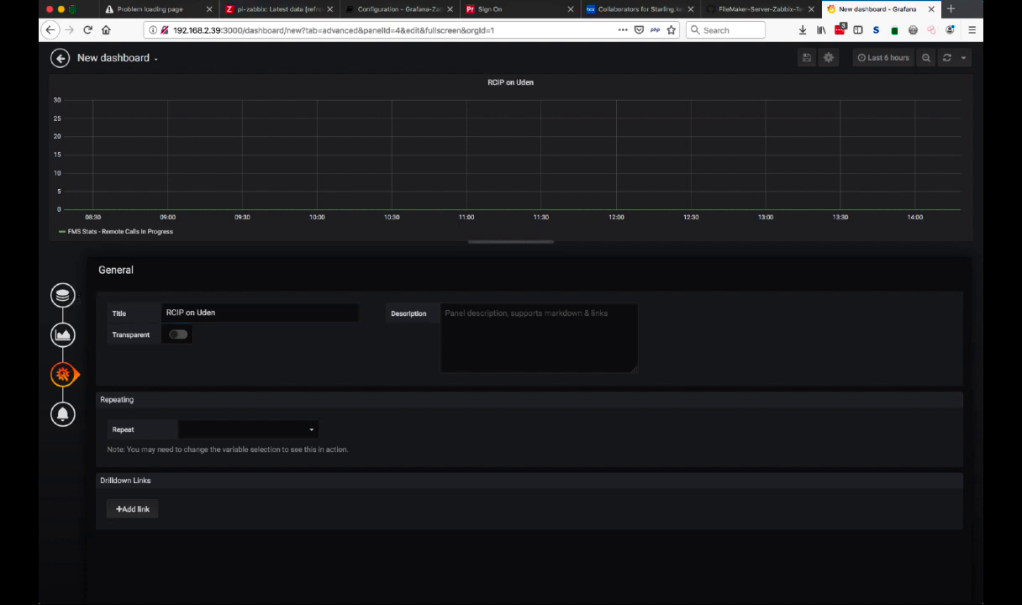
click(60, 57)
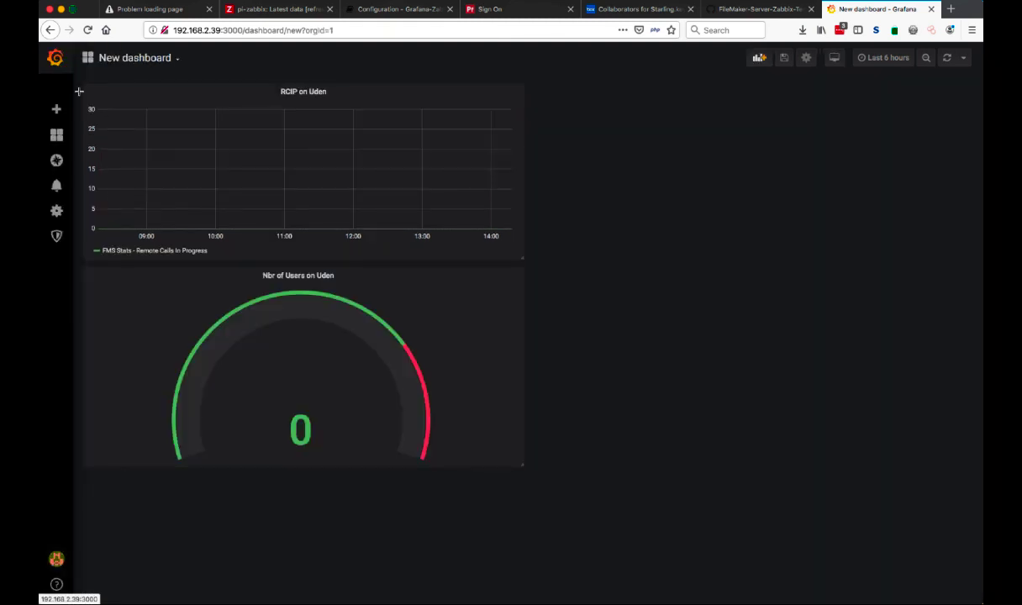
Add a third panel with a new query and set its query mode to Text
click(756, 59)
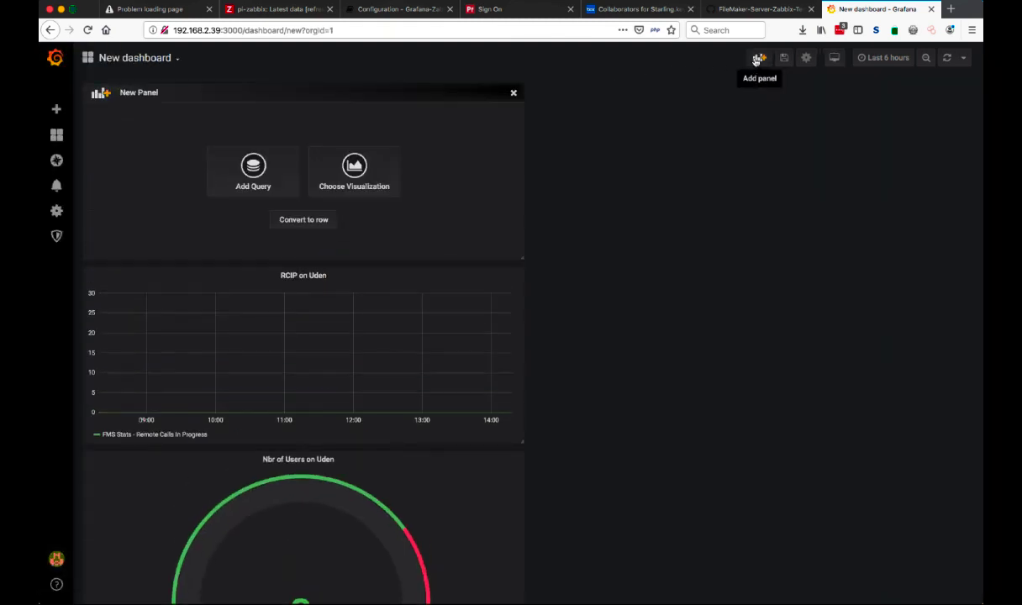
click(233, 164)
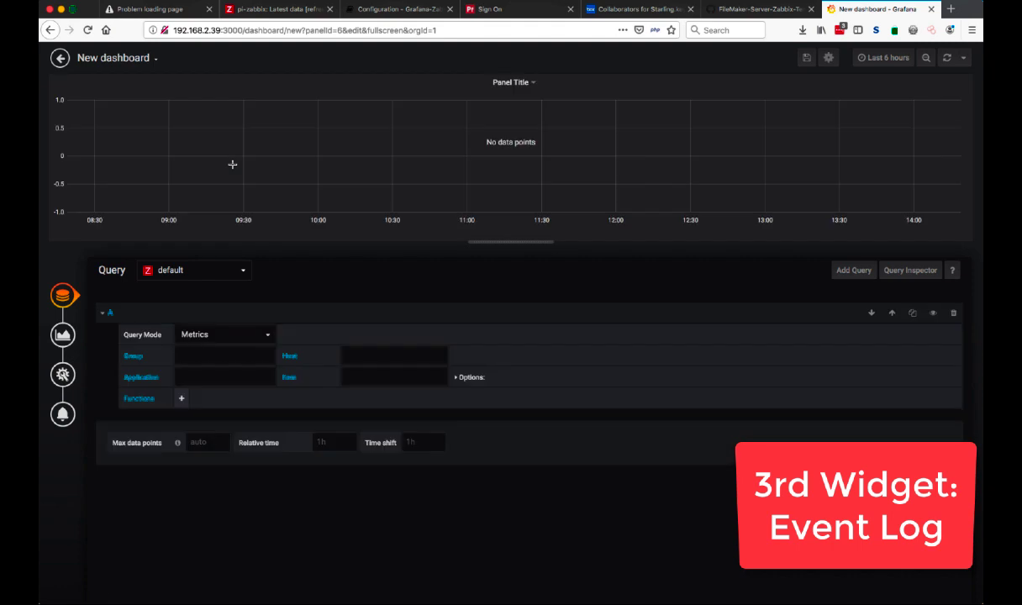
click(222, 338)
click(221, 339)
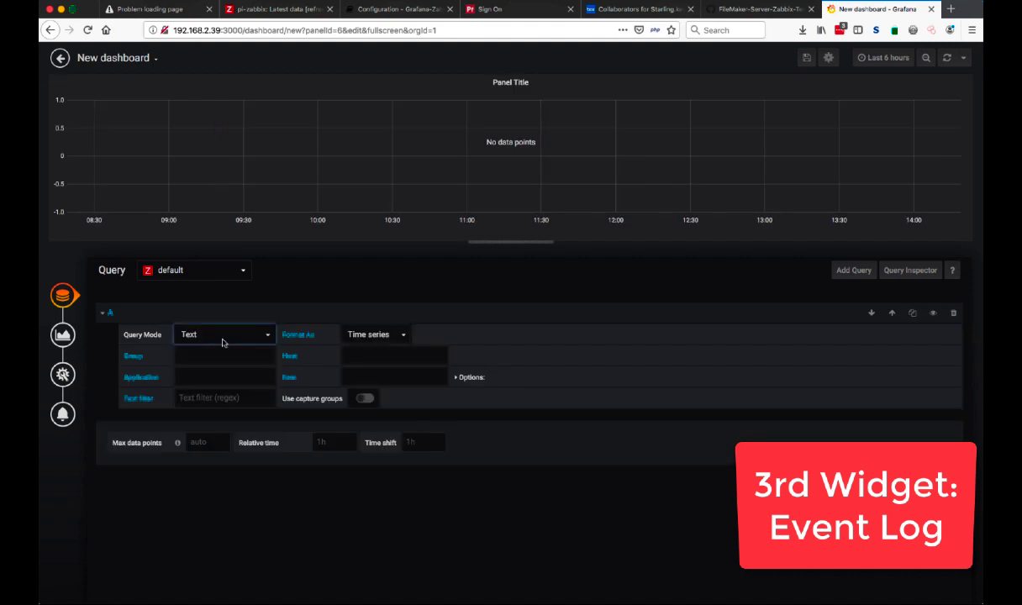
Point the text query at group FMS, host Uden and item "Log - Event"
click(214, 354)
click(200, 371)
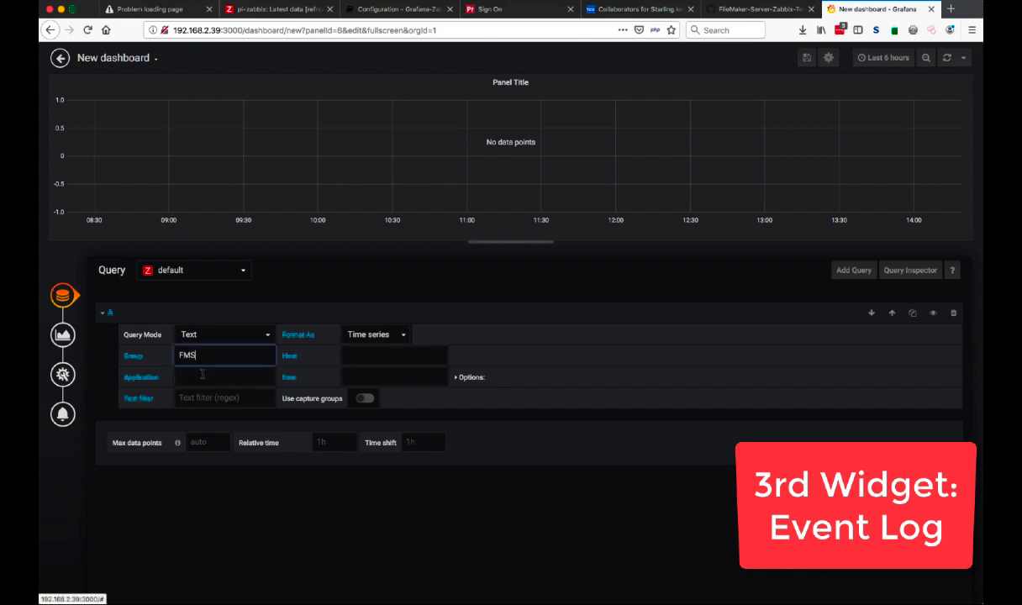
click(369, 359)
click(380, 399)
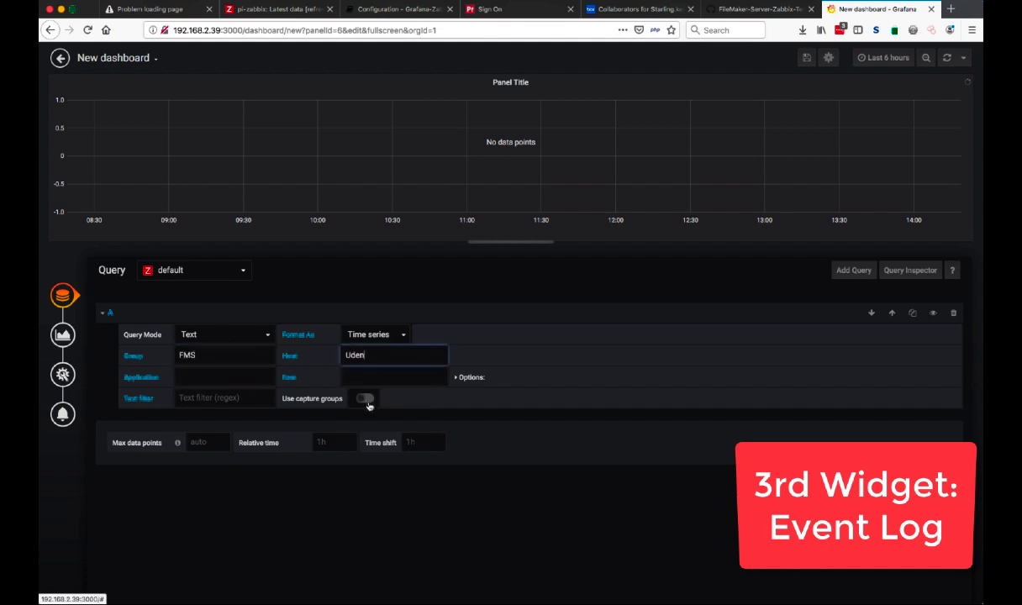
click(396, 377)
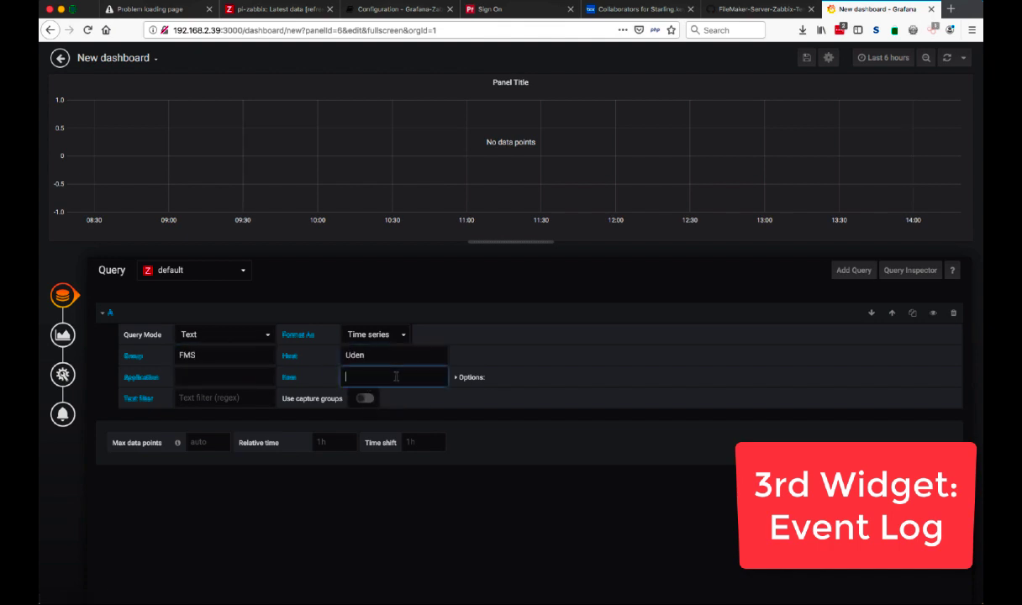
text(even)
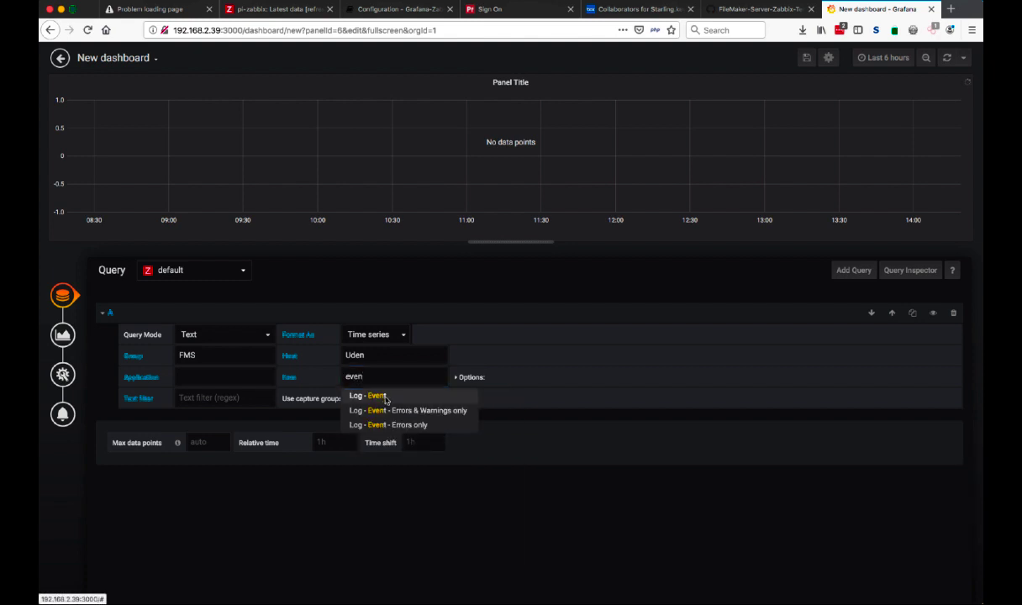
click(385, 395)
Switch the event log panel's visualization from Graph to Table
click(62, 335)
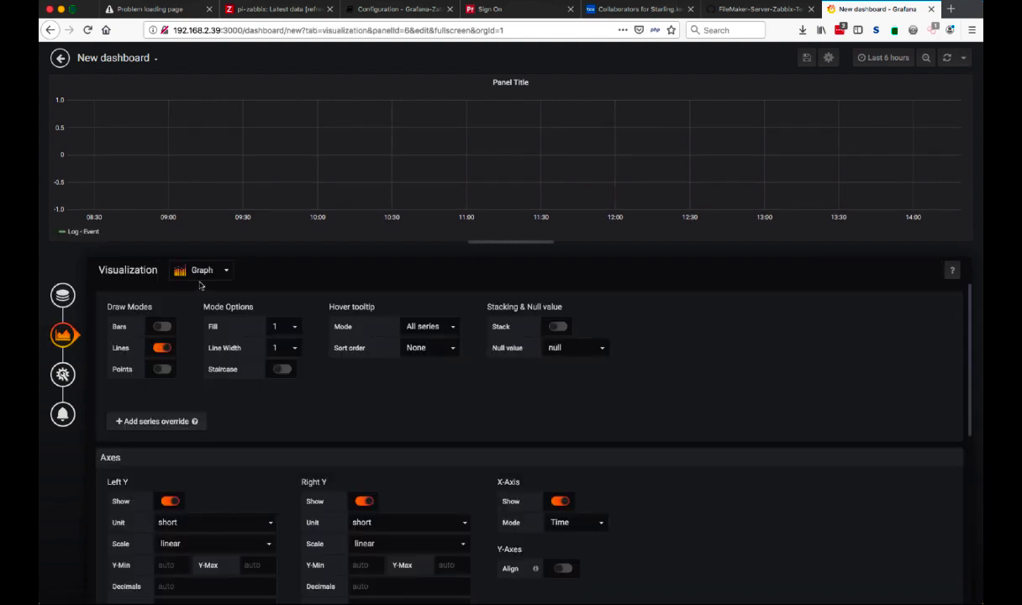
click(192, 269)
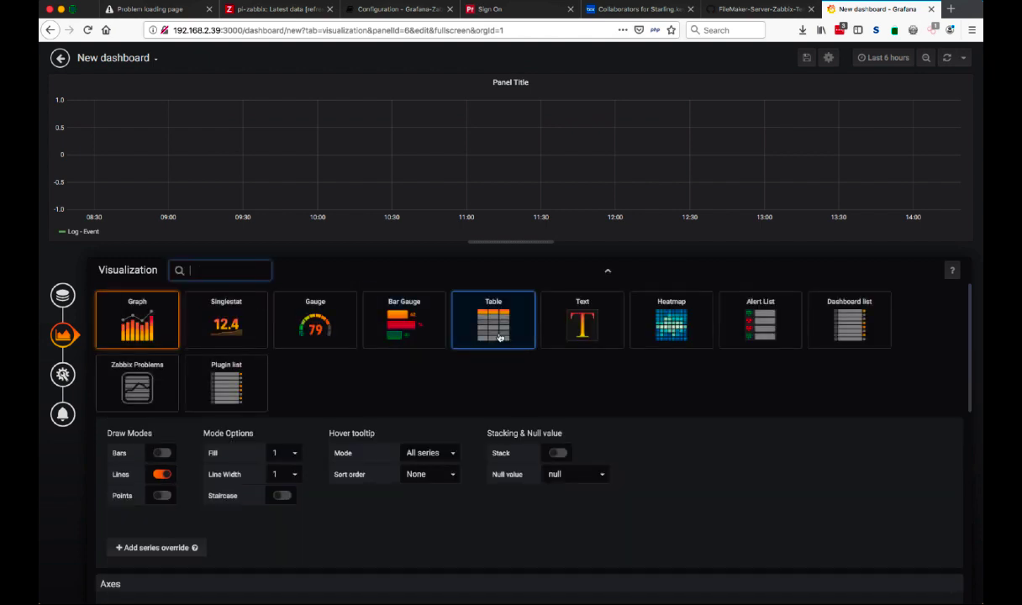
click(499, 337)
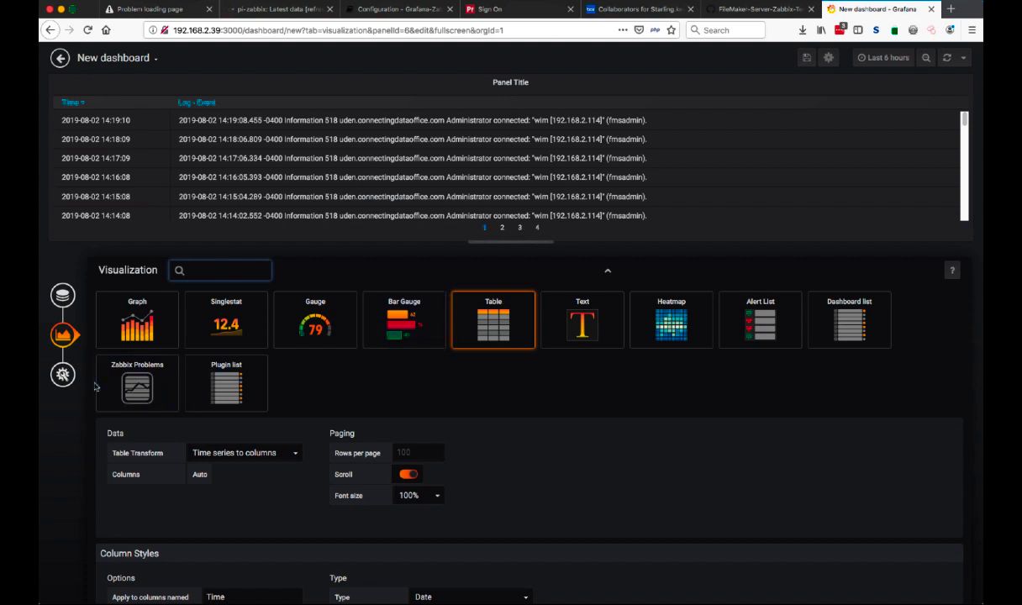
Title the event log panel "Events on Uden" and return to the dashboard
click(63, 374)
triple_click(220, 309)
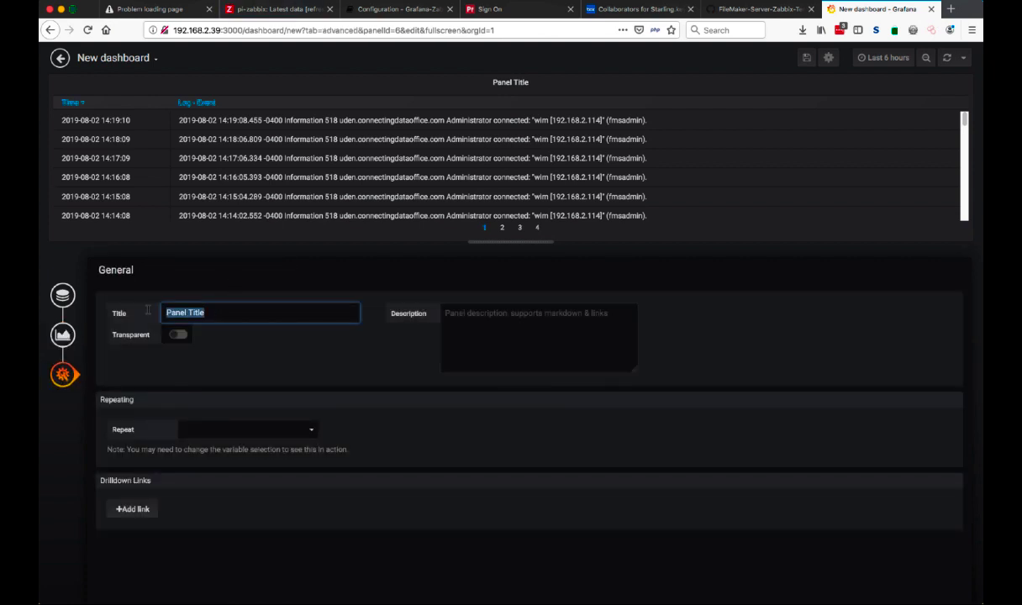
text(Events on Uden)
key(Tab)
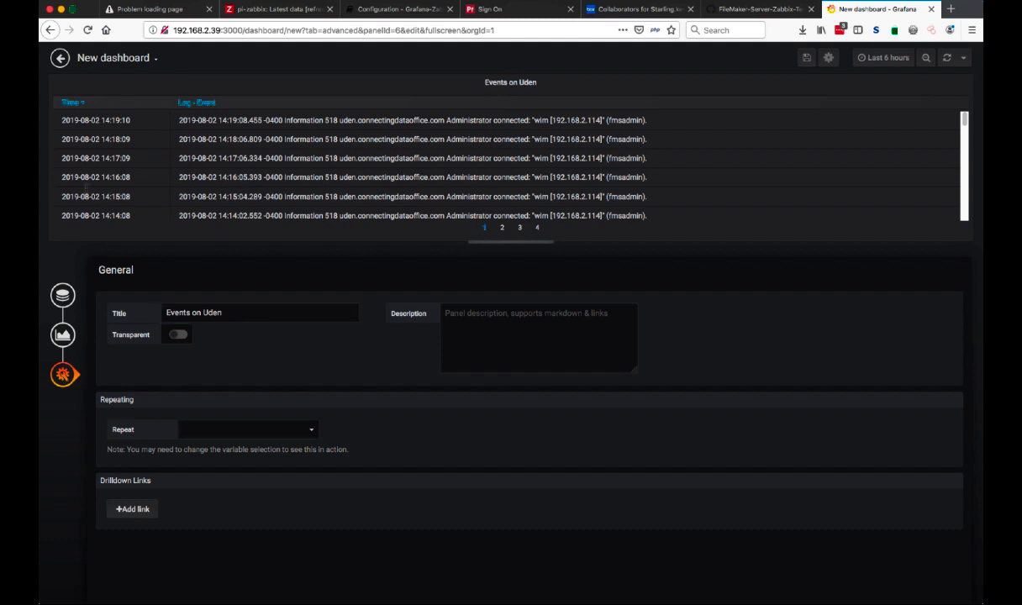
click(59, 57)
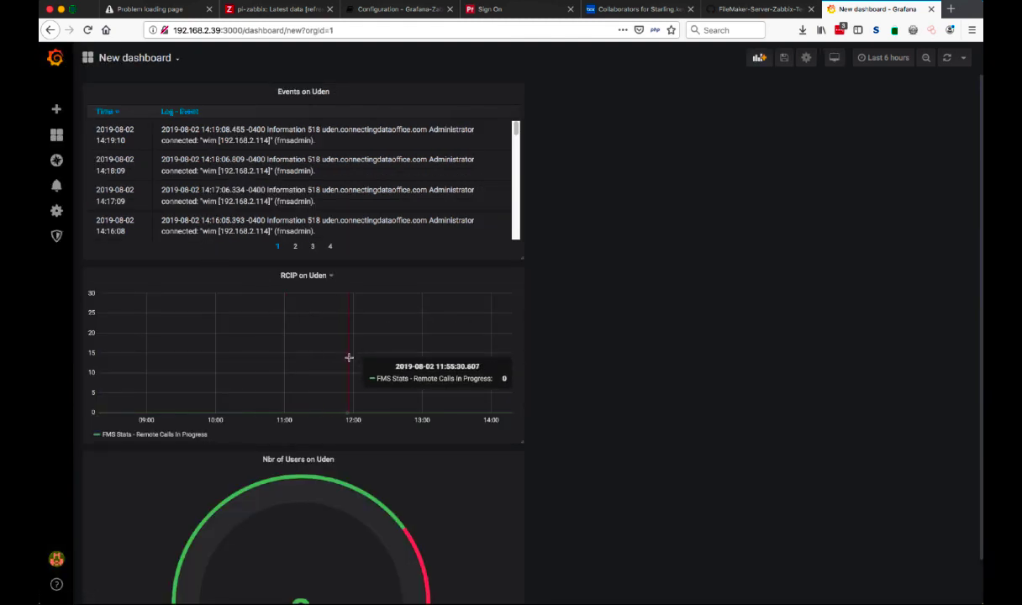
Add a fourth panel with a metrics query for group FMS, host Uden and item "FMS Stats - Open Databases"
click(759, 57)
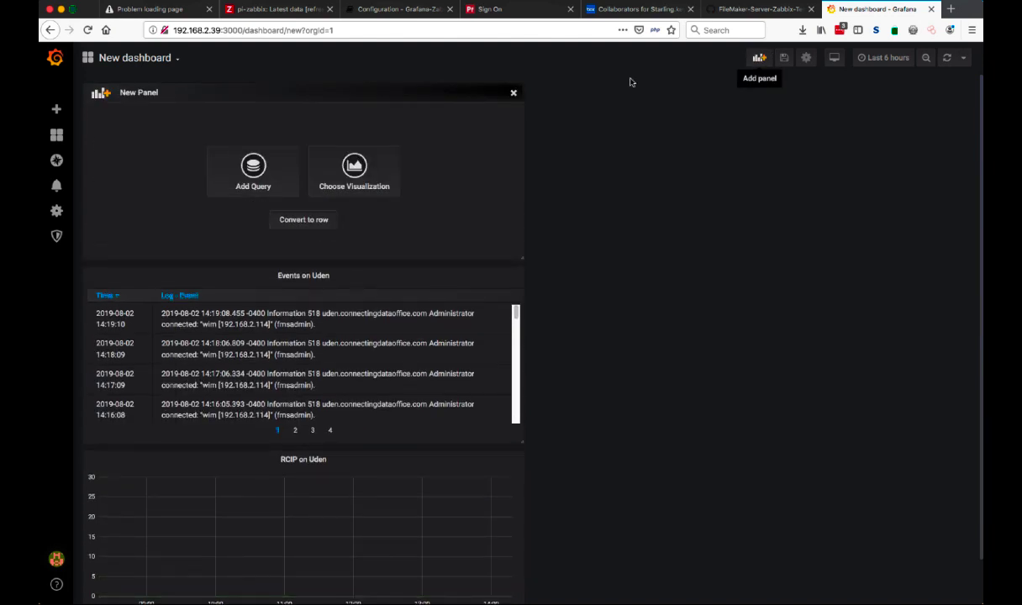
click(250, 166)
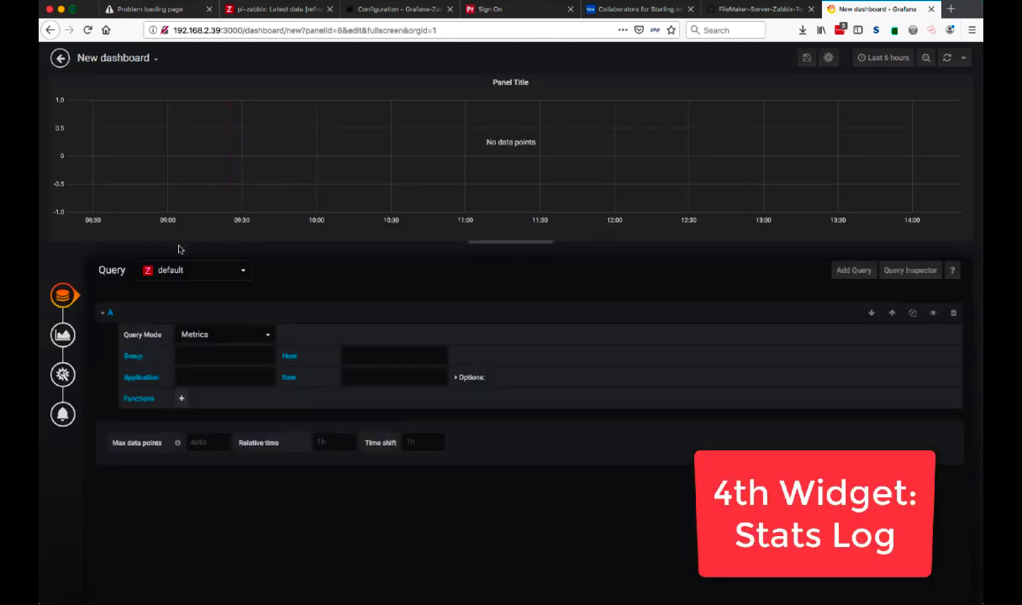
click(210, 355)
click(200, 375)
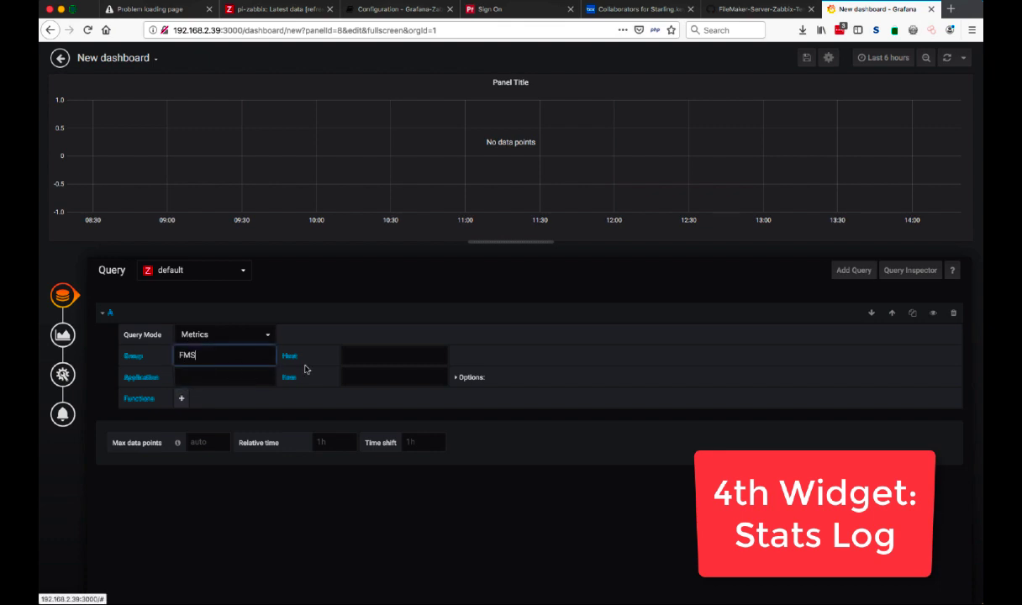
click(375, 359)
click(359, 401)
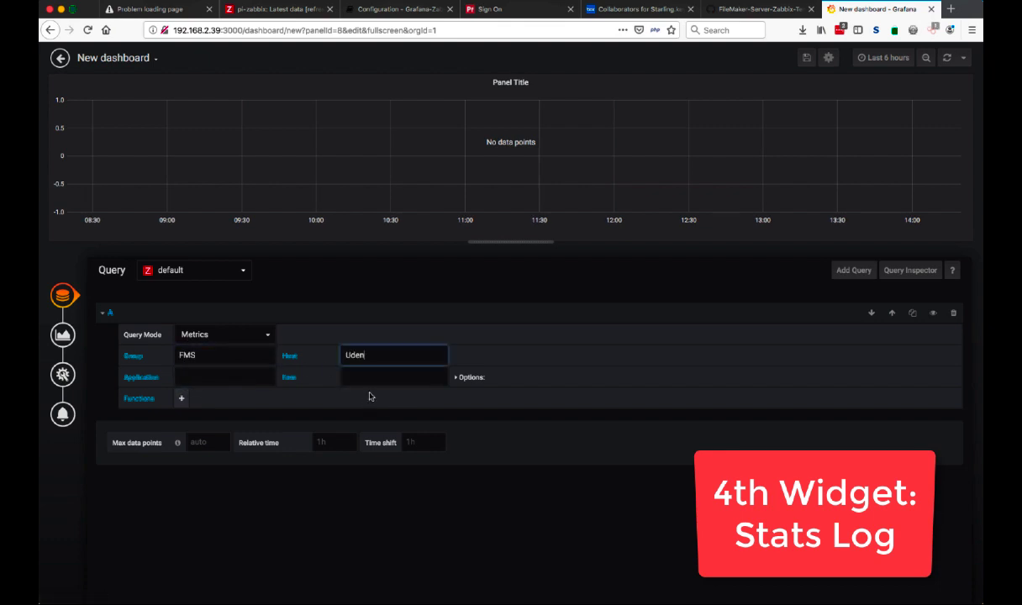
click(380, 379)
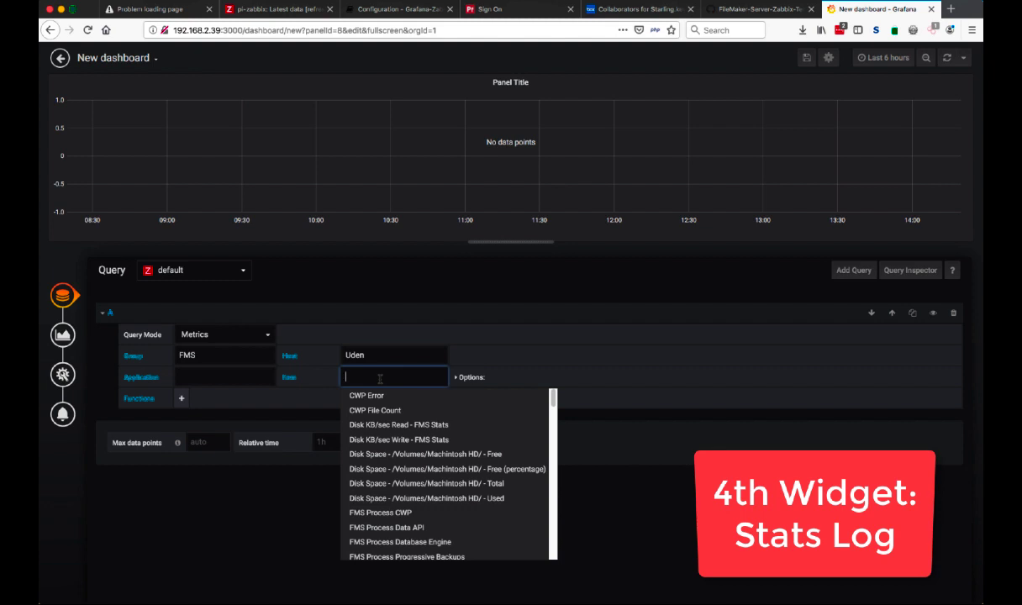
text(stat)
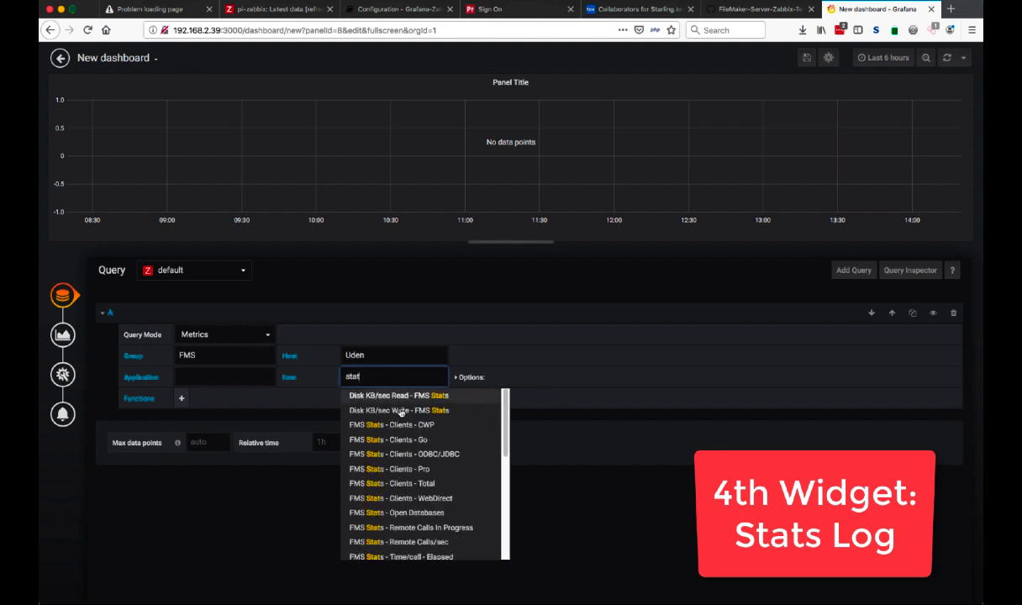
scroll(452, 455, down, 3)
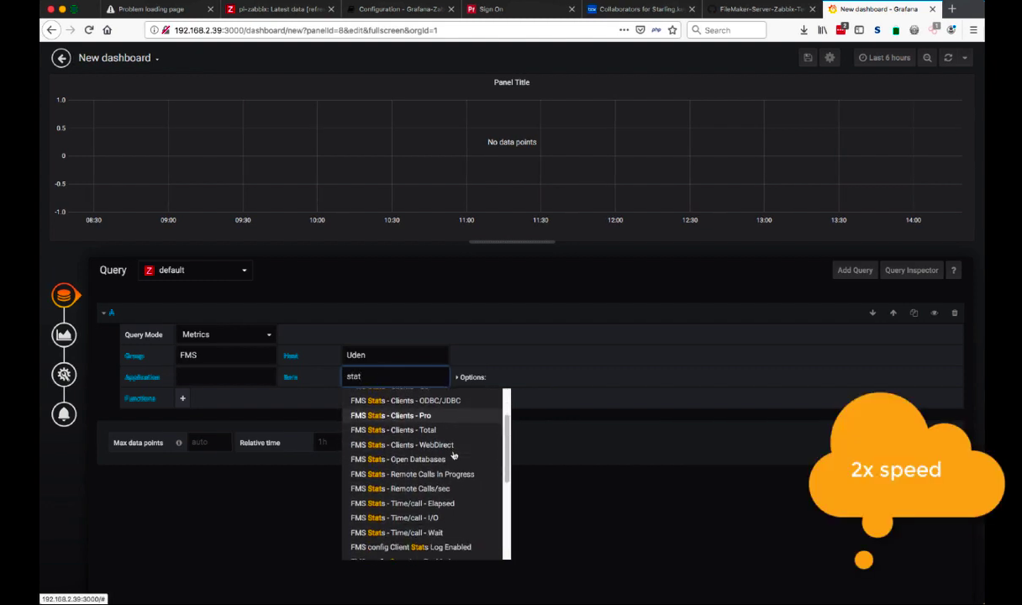
click(452, 457)
Add query B for group FMS, host Uden and item "FMS Stats - Remote Calls/sec"
click(223, 467)
click(222, 489)
click(377, 467)
click(393, 489)
text(stat)
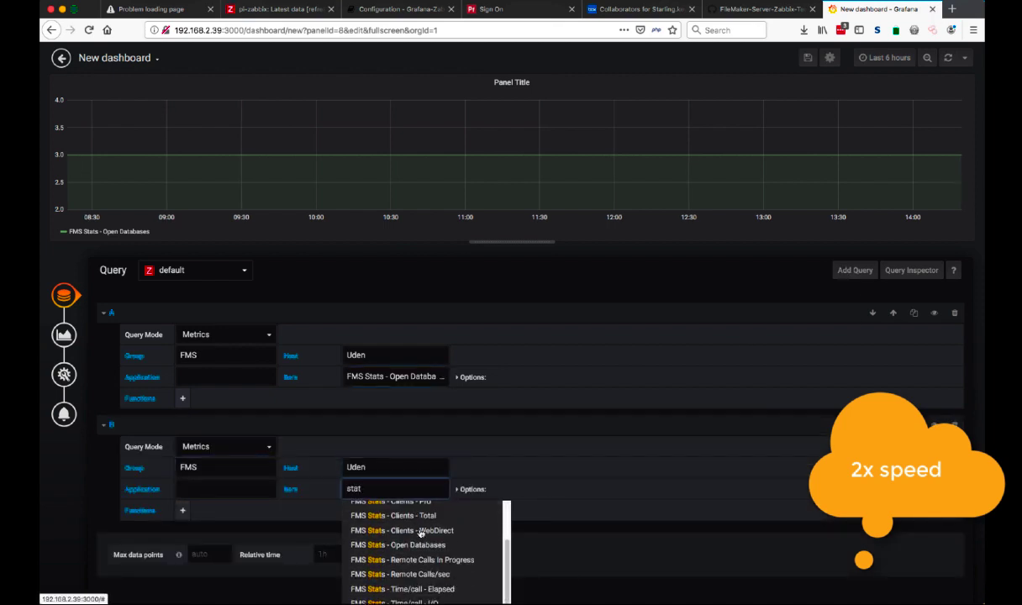
scroll(420, 533, down, 3)
scroll(420, 538, up, 2)
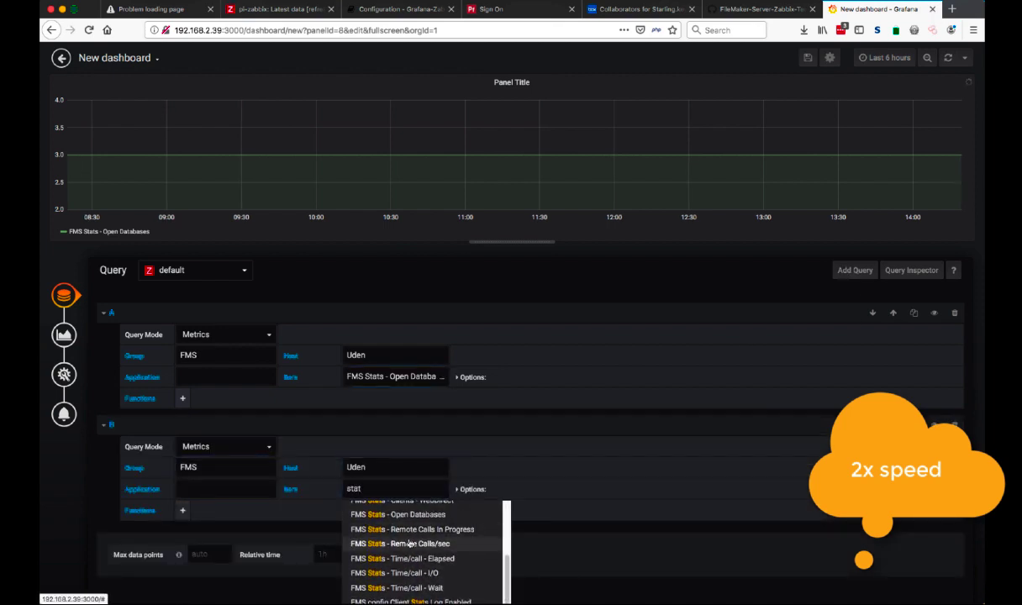
click(403, 546)
Add query C for group FMS, host Uden and item "Disk KB/sec Read - FMS Stats"
scroll(531, 393, down, 3)
click(376, 480)
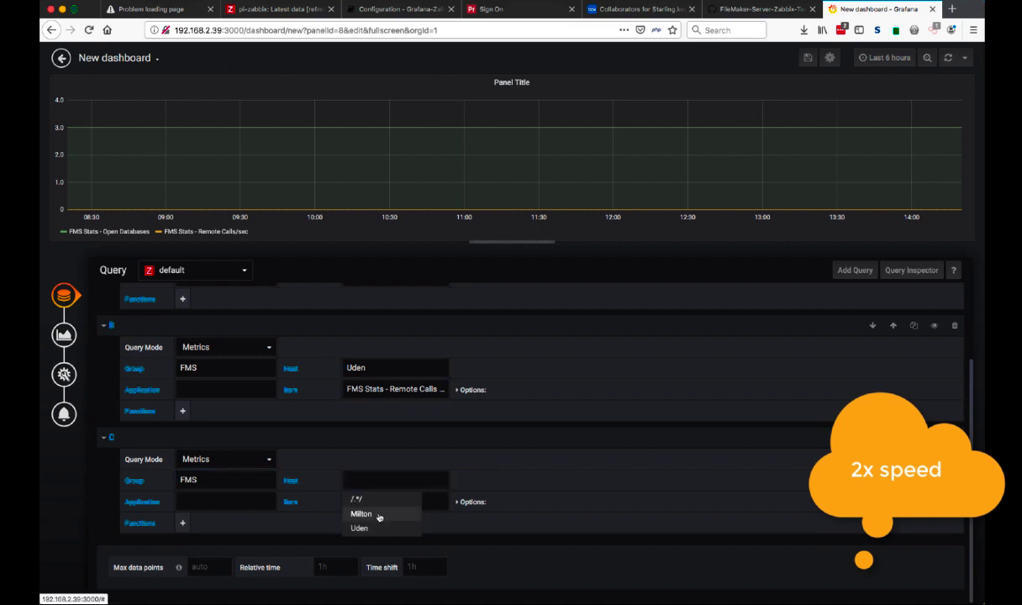
click(380, 514)
drag(374, 480, 330, 480)
text(Uden)
click(393, 502)
text(disk)
click(462, 540)
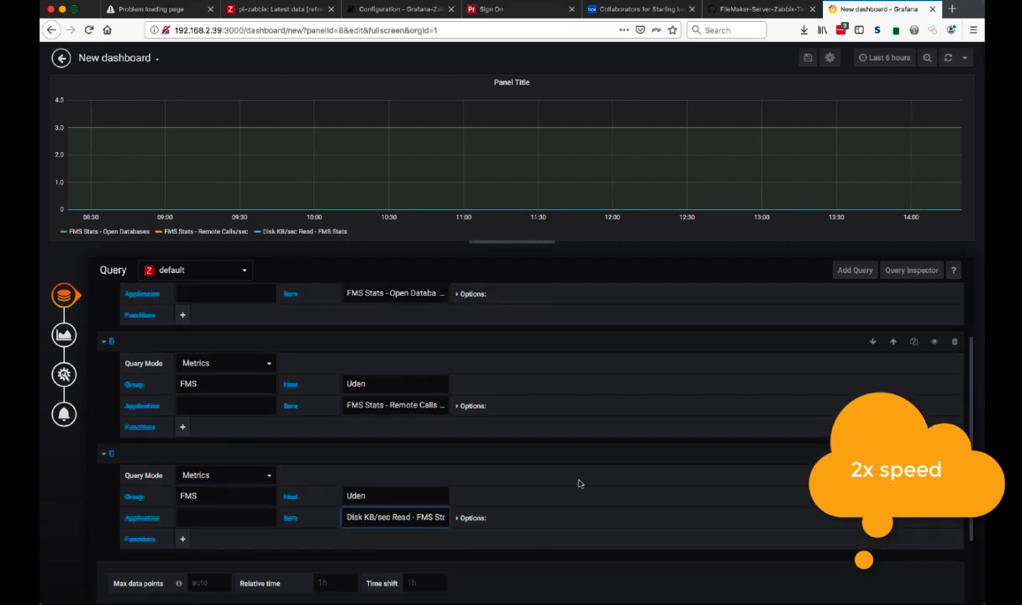
Add query D for group FMS, host Uden and item "Network - KB/sec Out - FMS Stats"
click(854, 271)
click(394, 480)
text(Uden)
click(393, 502)
text(net)
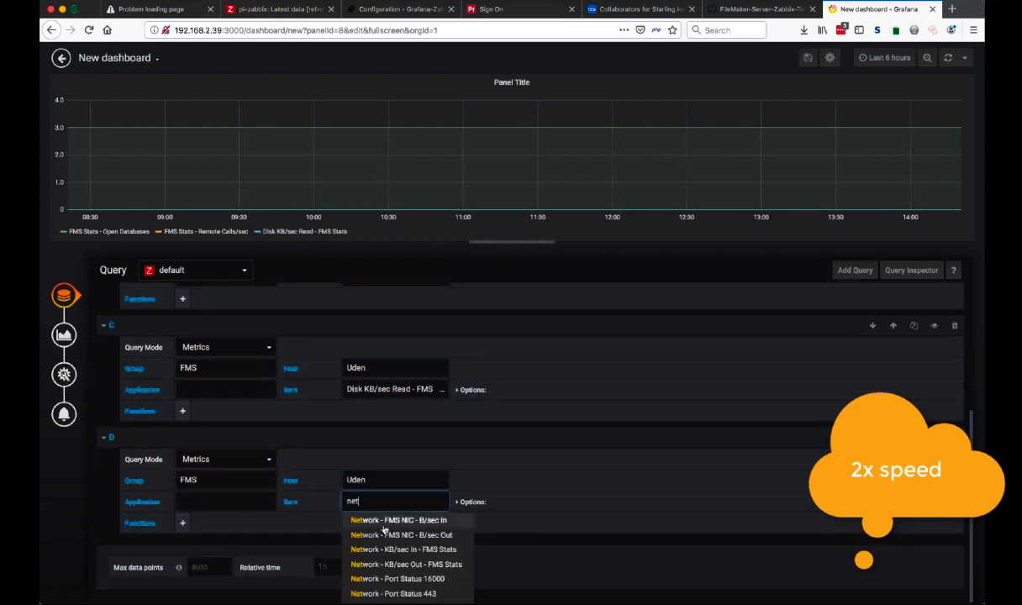
click(394, 565)
Display the four-query statistics panel as a table instead of a graph
click(62, 335)
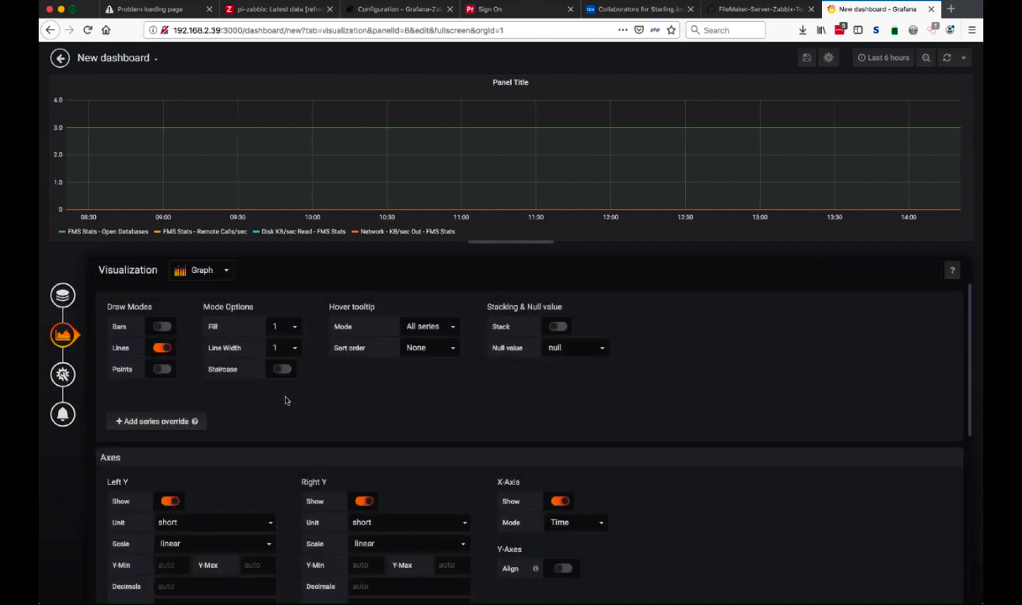
click(200, 269)
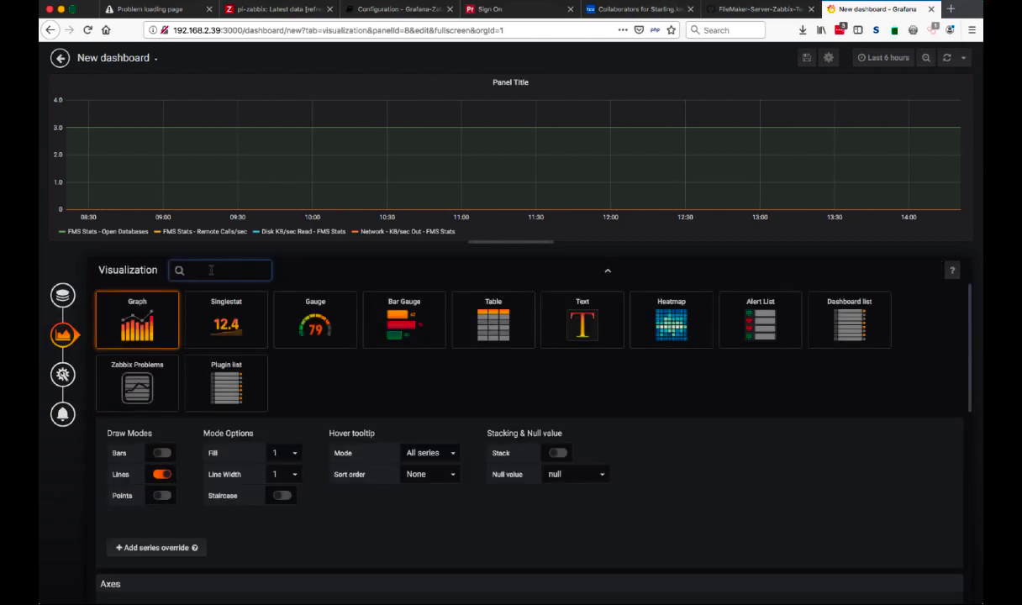
click(458, 306)
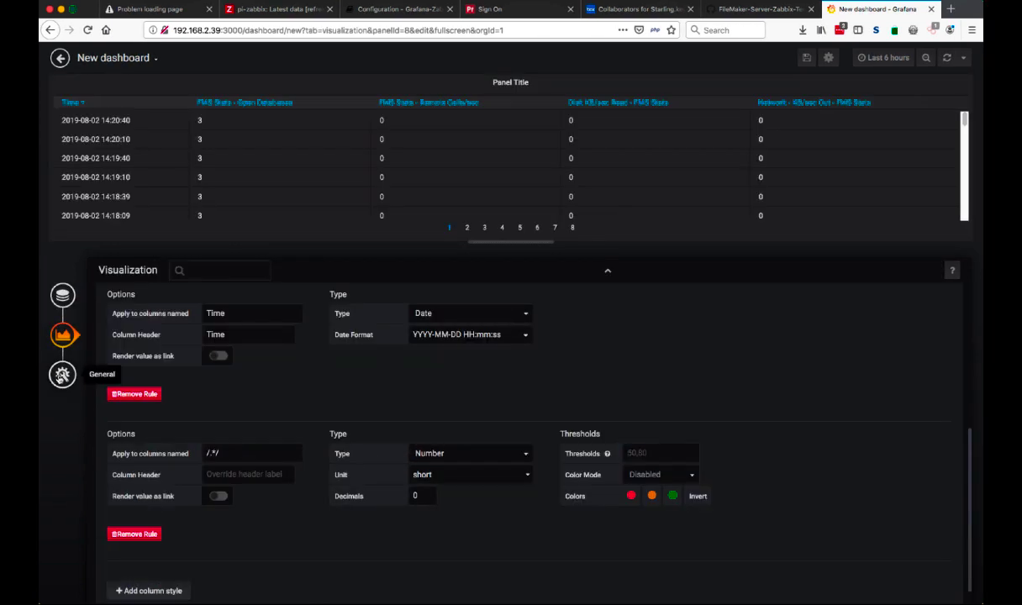
Title the statistics panel "Stats for Uden" and return to the dashboard
click(62, 375)
triple_click(216, 313)
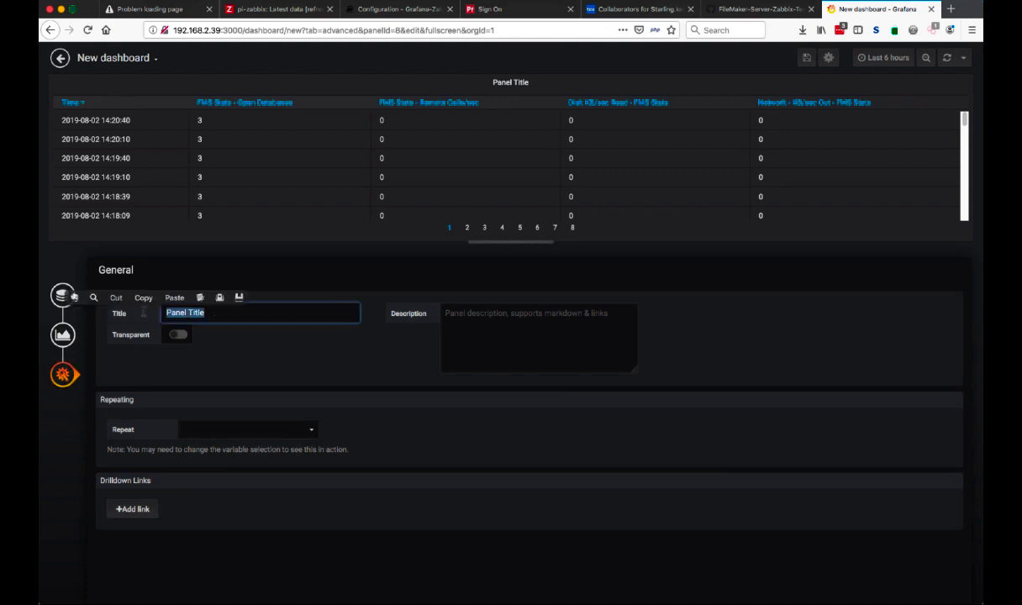
text(Stats for Uden)
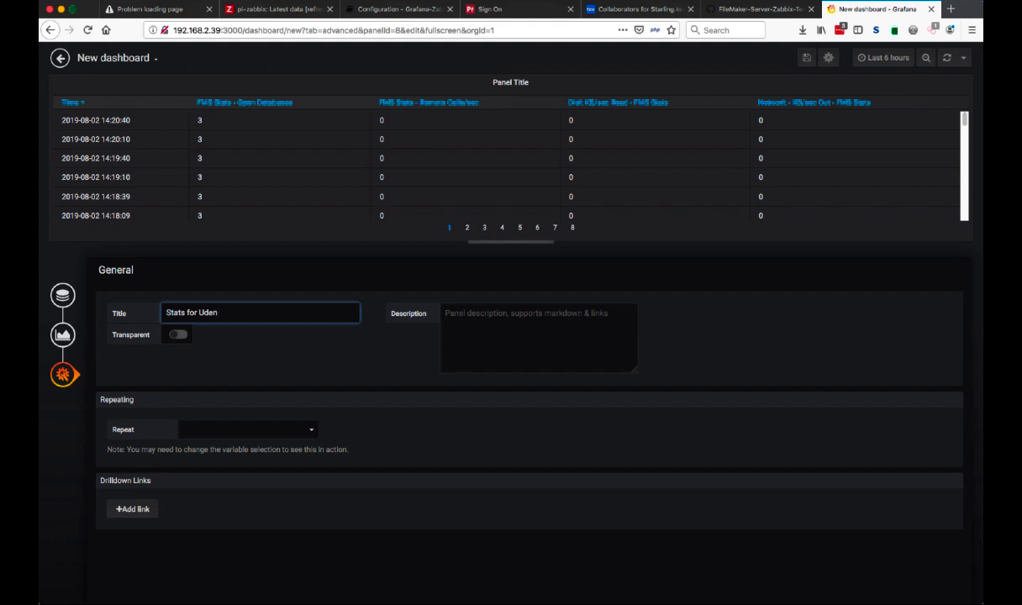
key(Tab)
click(60, 58)
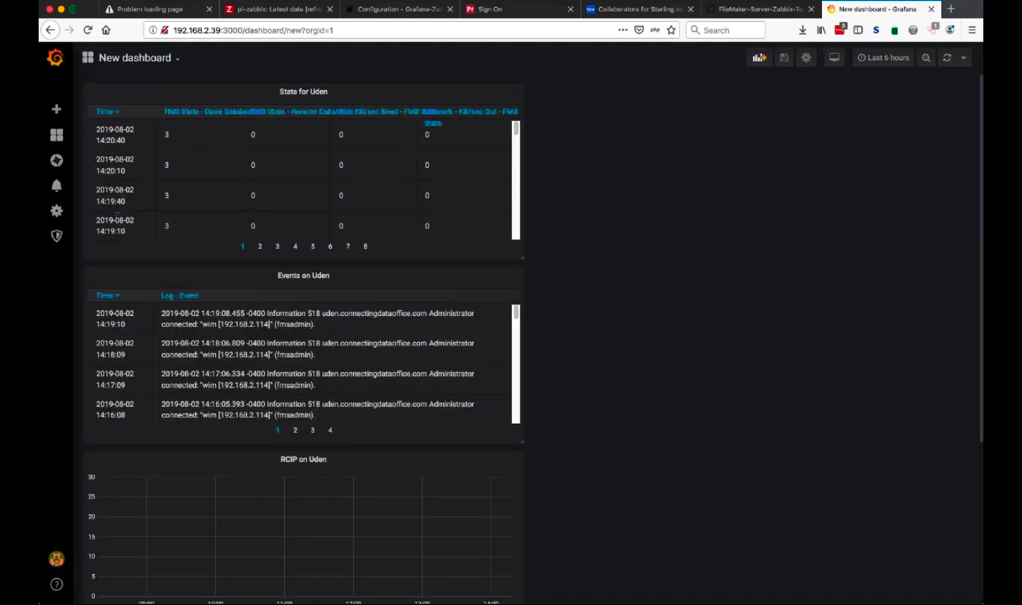
Add a new panel with query A for group FMS, host Uden and item "FMS Stats - Time/call - Elapsed"
click(758, 59)
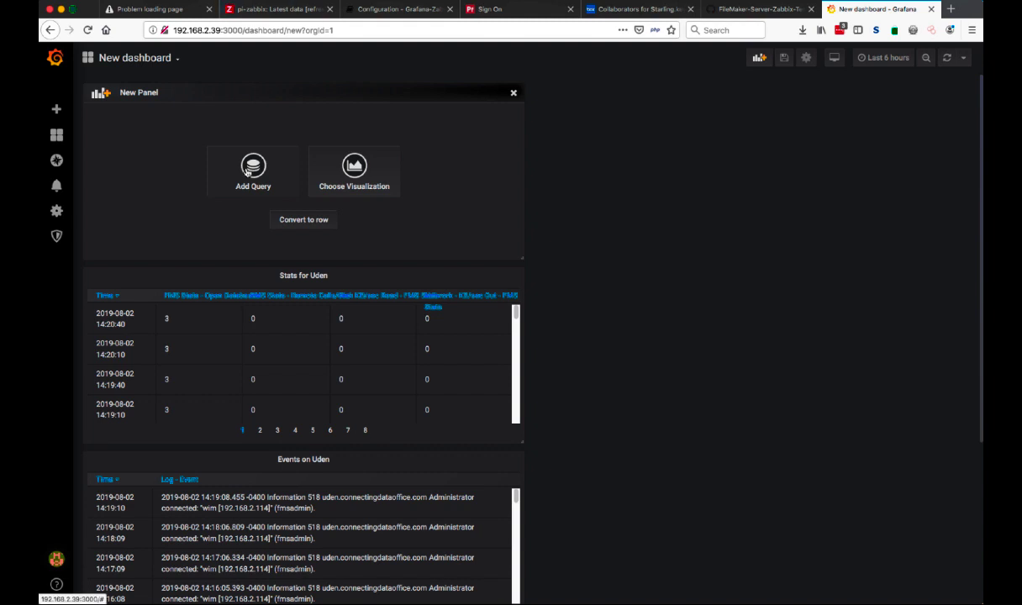
click(248, 168)
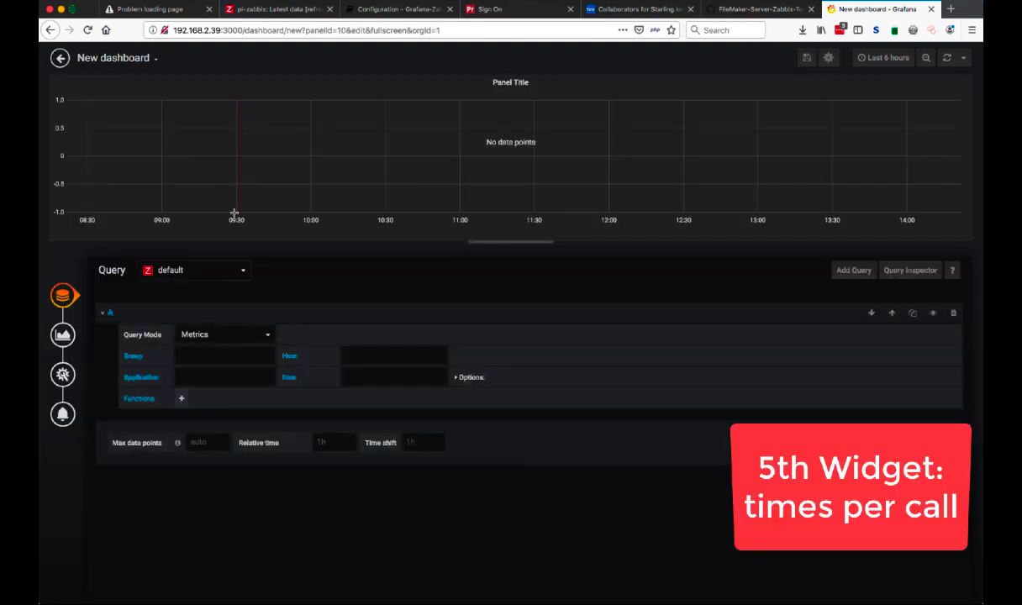
click(205, 354)
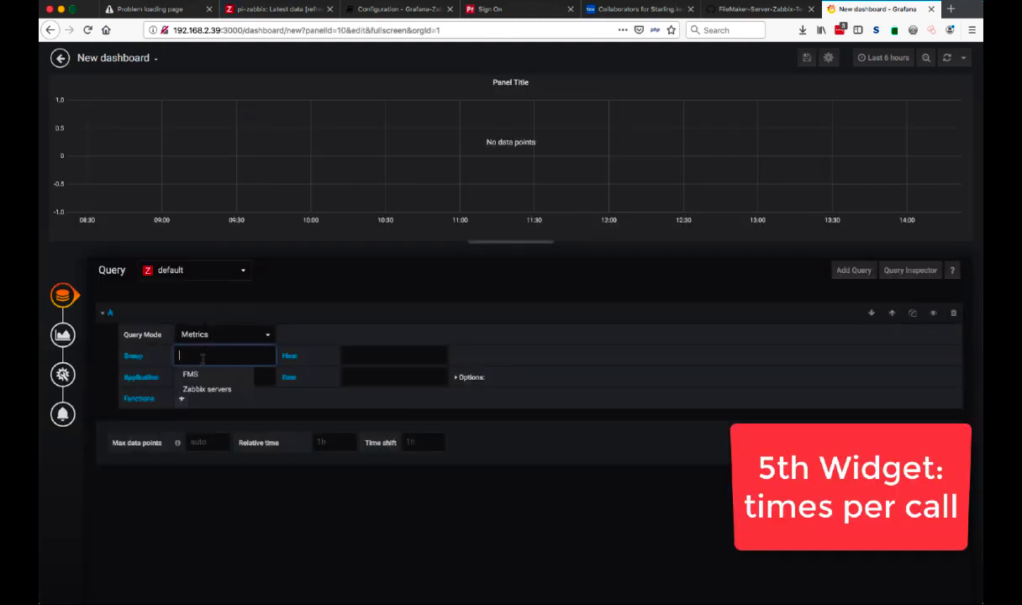
click(193, 371)
click(365, 356)
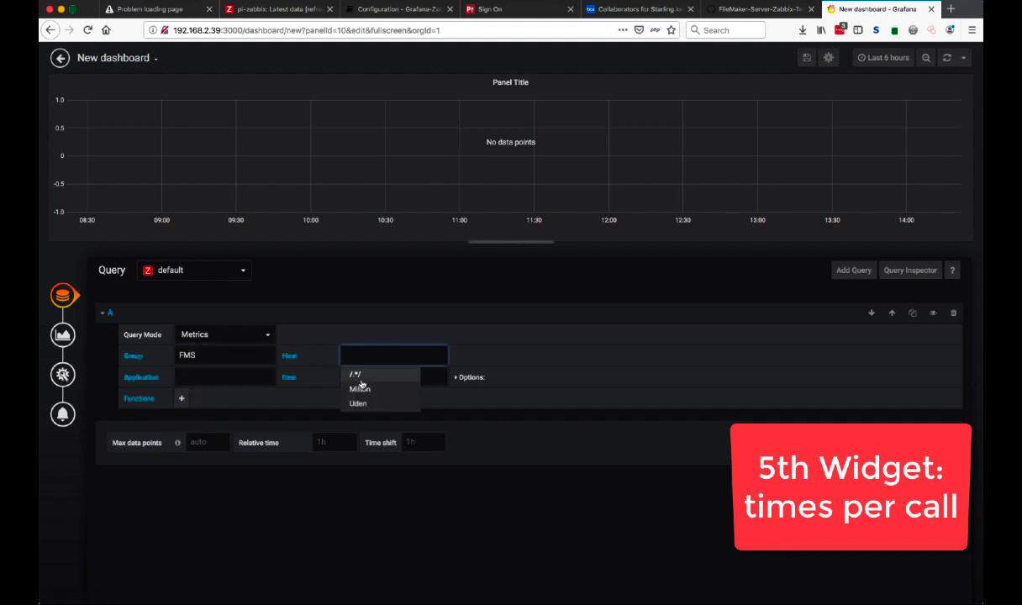
click(357, 401)
click(382, 377)
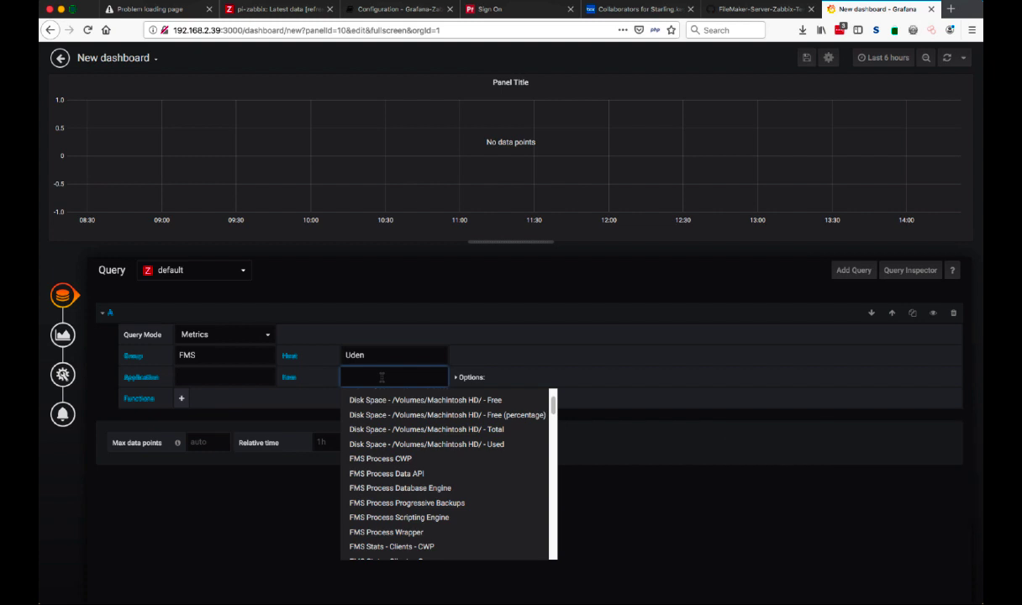
text(call)
click(369, 395)
Add query B for group FMS, host Uden and item "FMS Stats - Time/call - I/O"
click(852, 270)
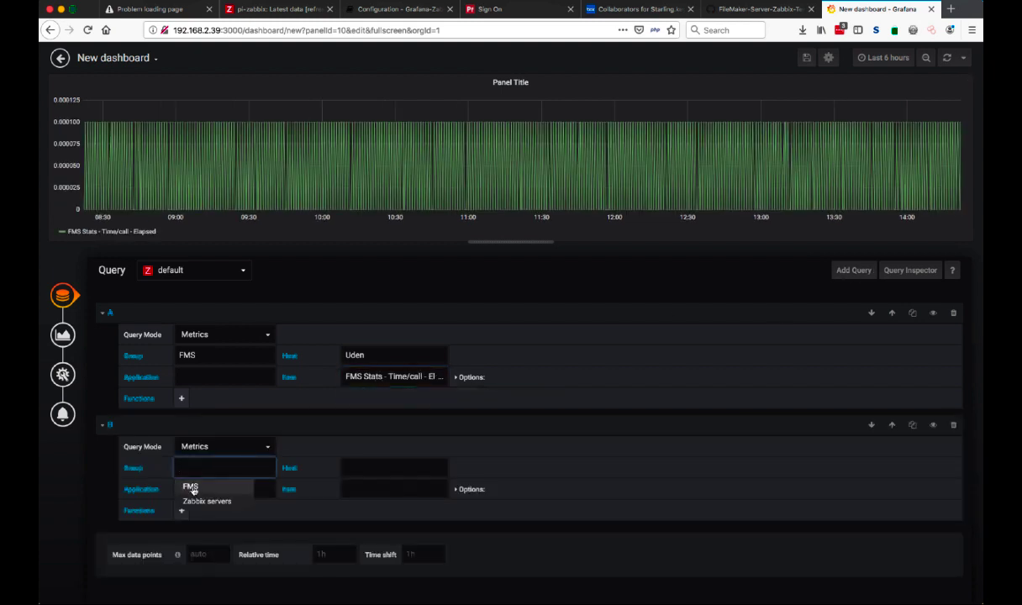
click(189, 485)
text(call)
click(388, 523)
Add query C for group FMS, host Uden and item "FMS Stats - Time/call - Wait"
click(853, 270)
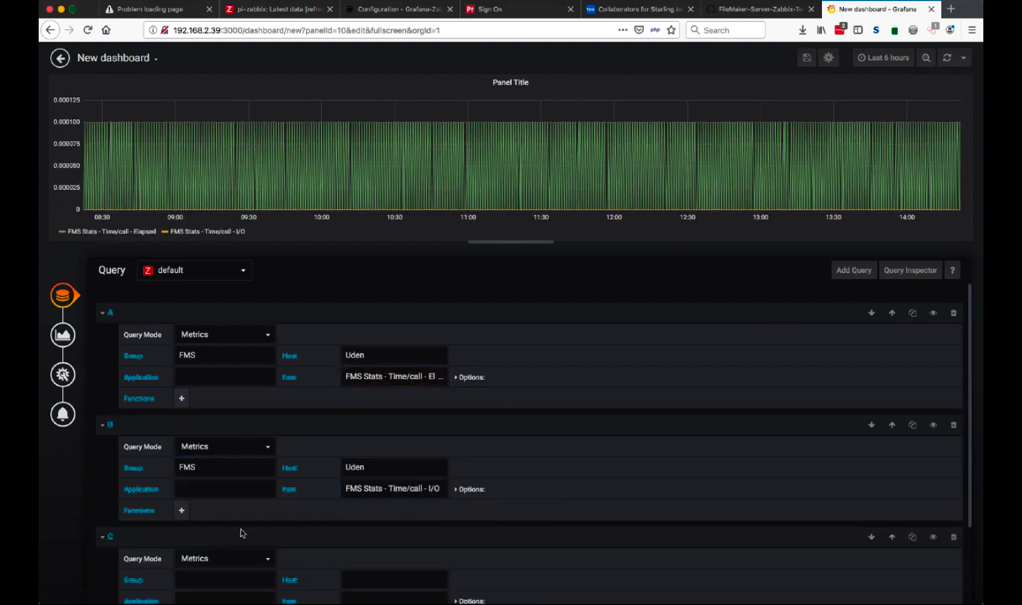
scroll(376, 501, down, 2)
click(376, 502)
text(call)
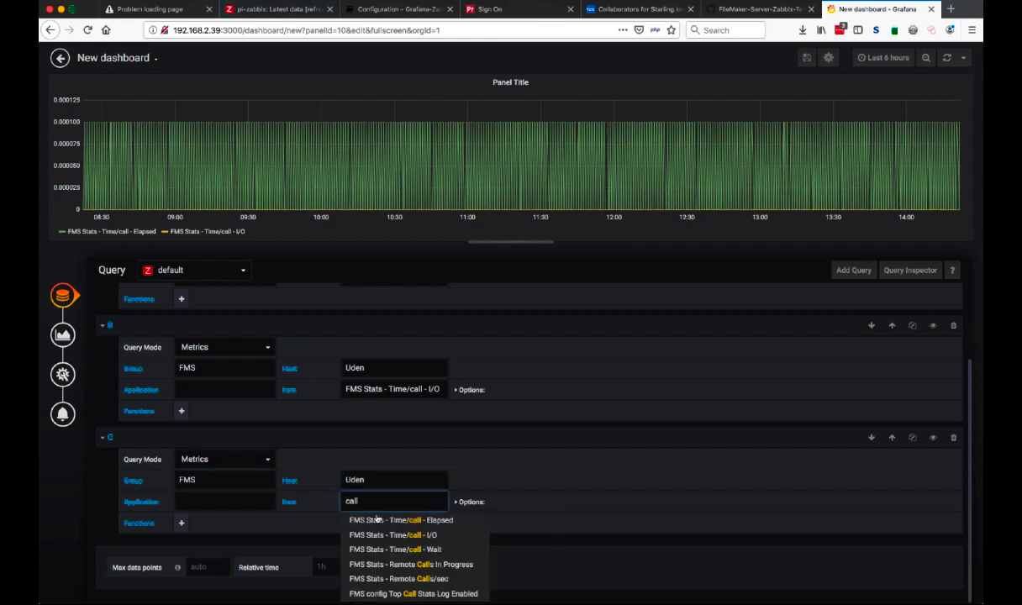
click(378, 549)
Show Min, Max, Avg and Current in the graph's legend, and title the panel "Times per Call for Uden" before returning to the dashboard
click(63, 335)
click(63, 374)
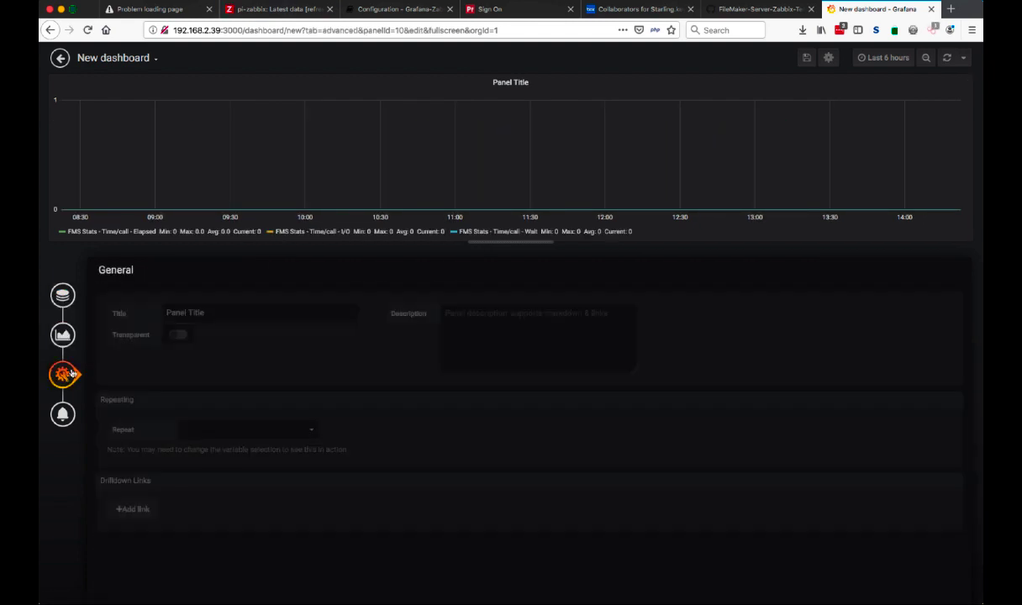
drag(202, 312, 145, 311)
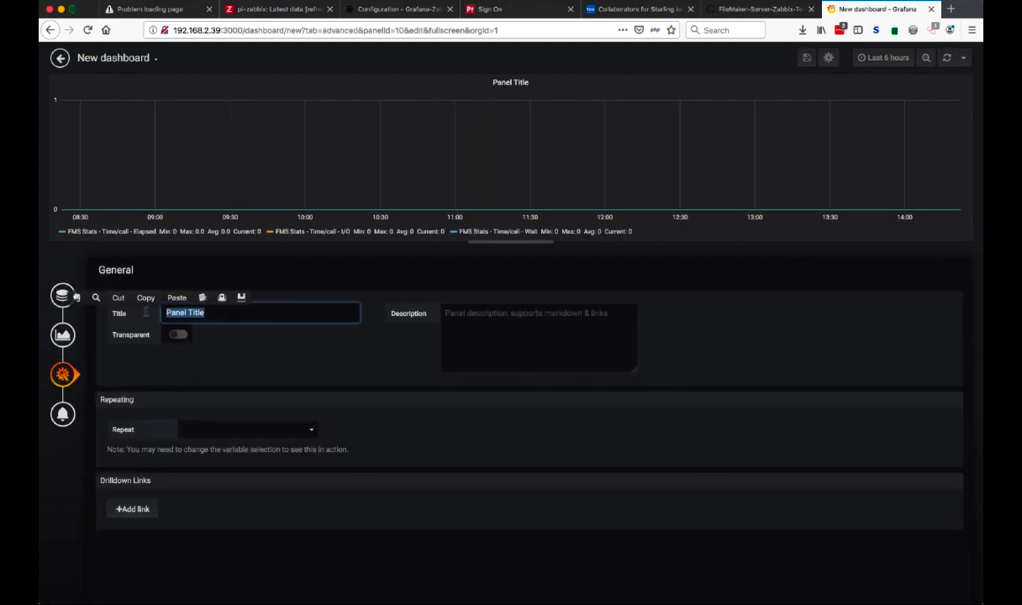
text(Times per Call)
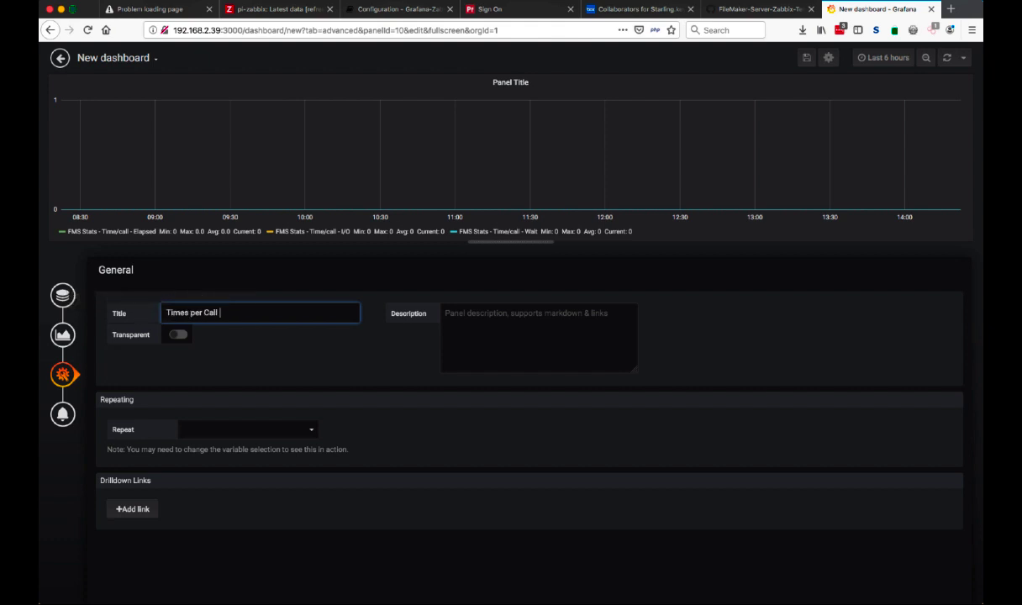
text( for Uden)
key(Tab)
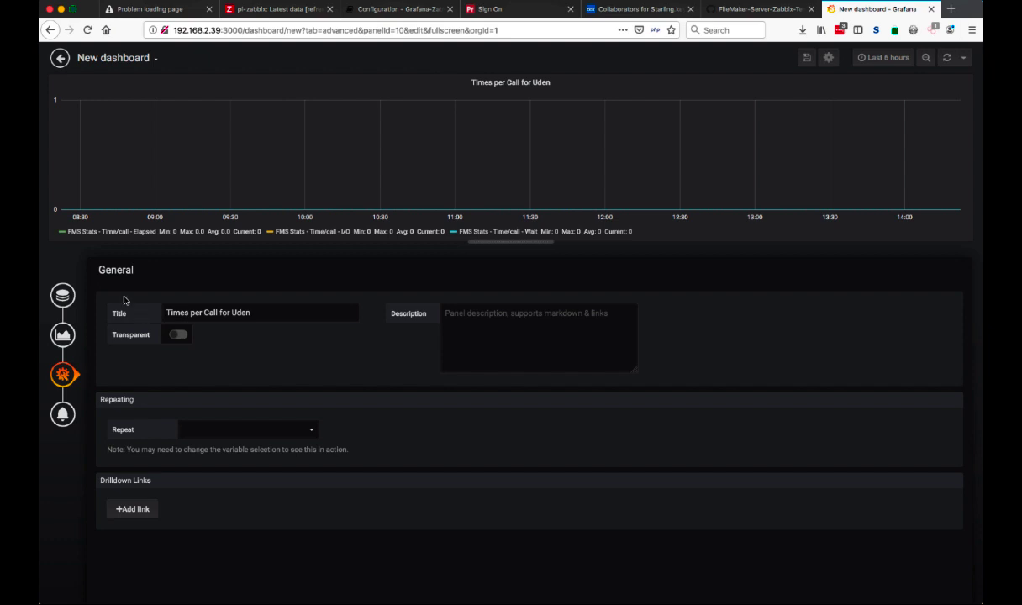
click(60, 66)
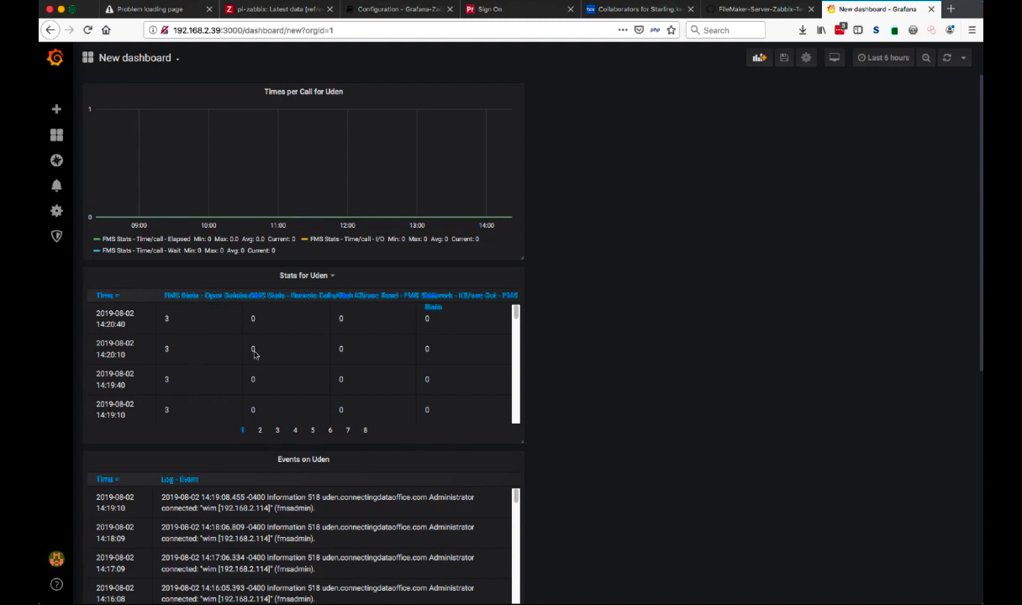
Stack the Events on Uden and Times per Call for Uden panels in a second column and shrink the Nbr of Users on Uden gauge
drag(287, 459, 657, 274)
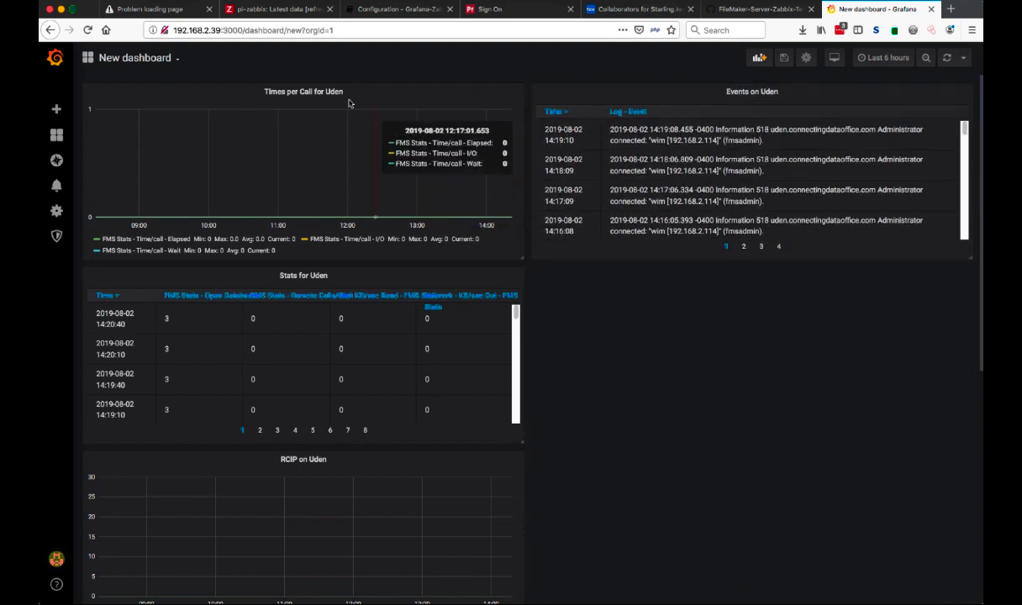
drag(365, 90, 707, 307)
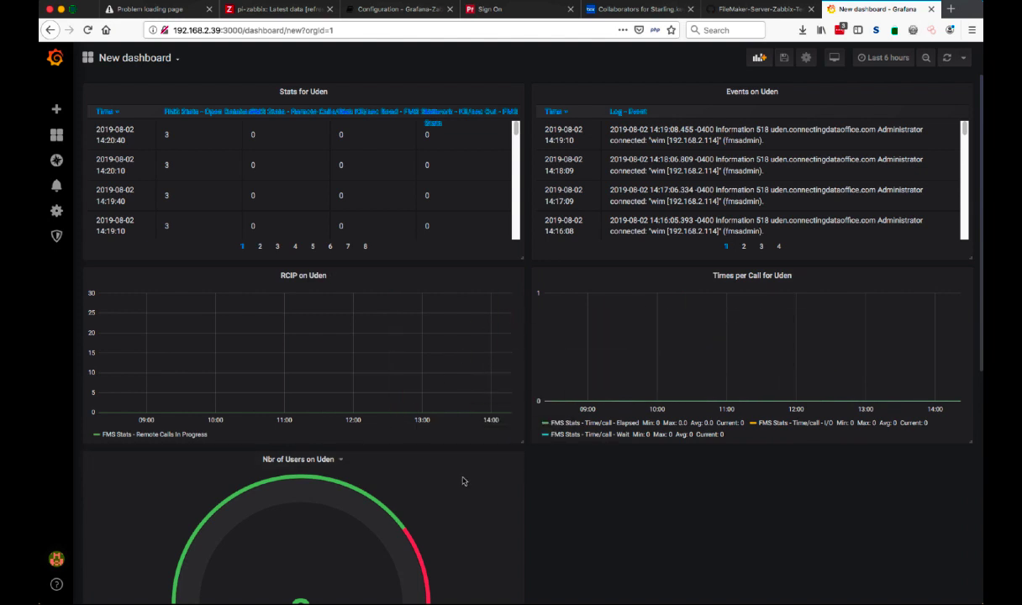
scroll(445, 471, down, 1)
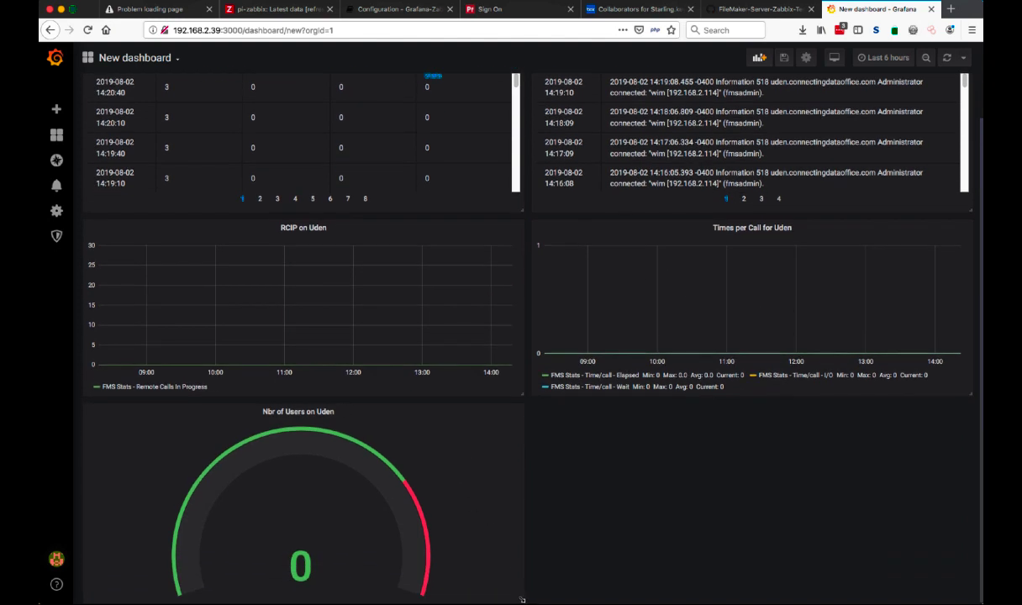
drag(521, 598, 232, 502)
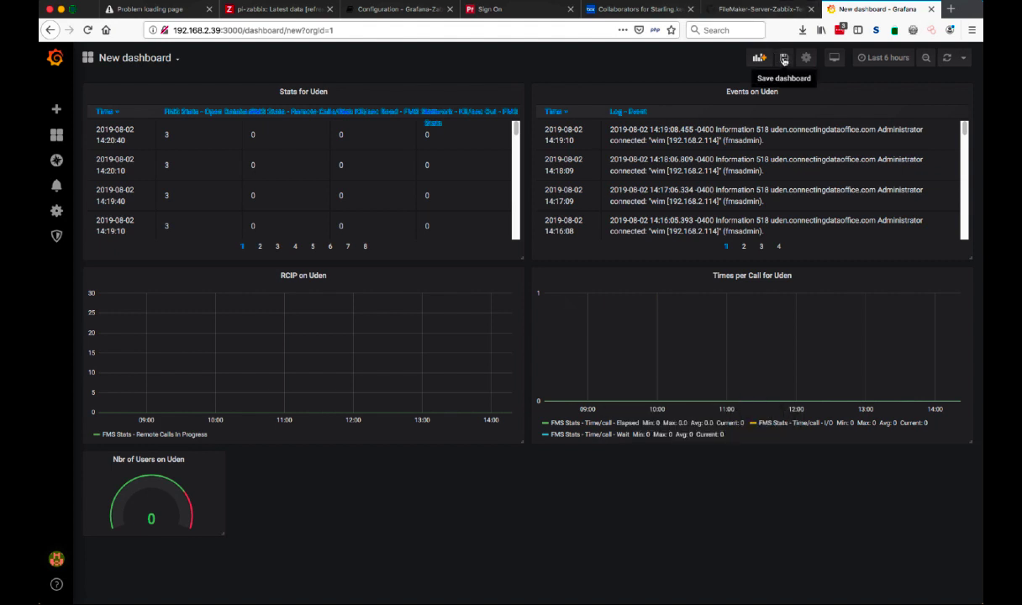
Save the dashboard under a new name made of the owner's first name in possessive form followed by "FMS"
click(783, 58)
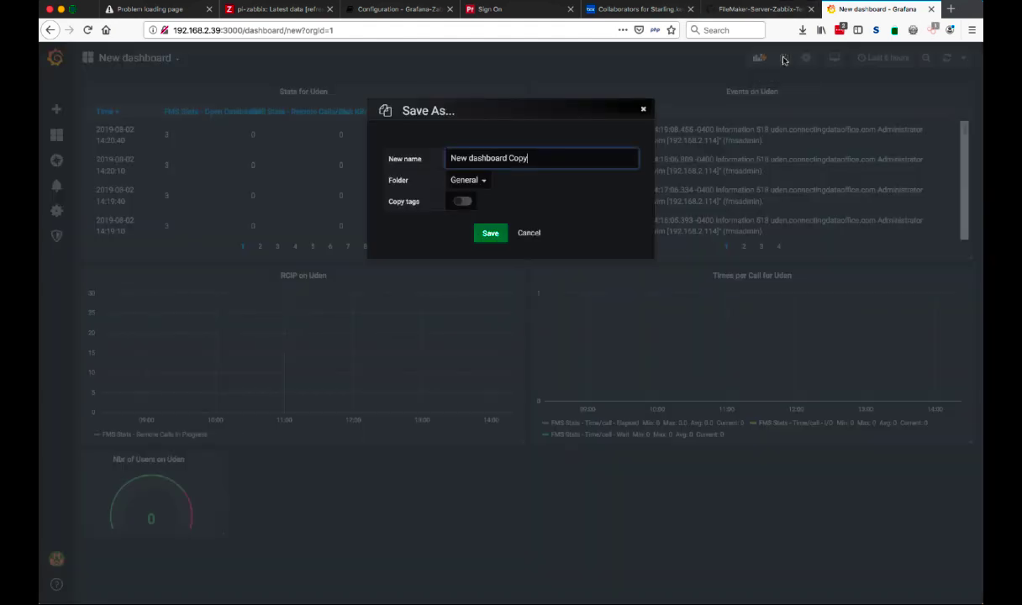
triple_click(516, 150)
text(Wim's FMS)
click(487, 234)
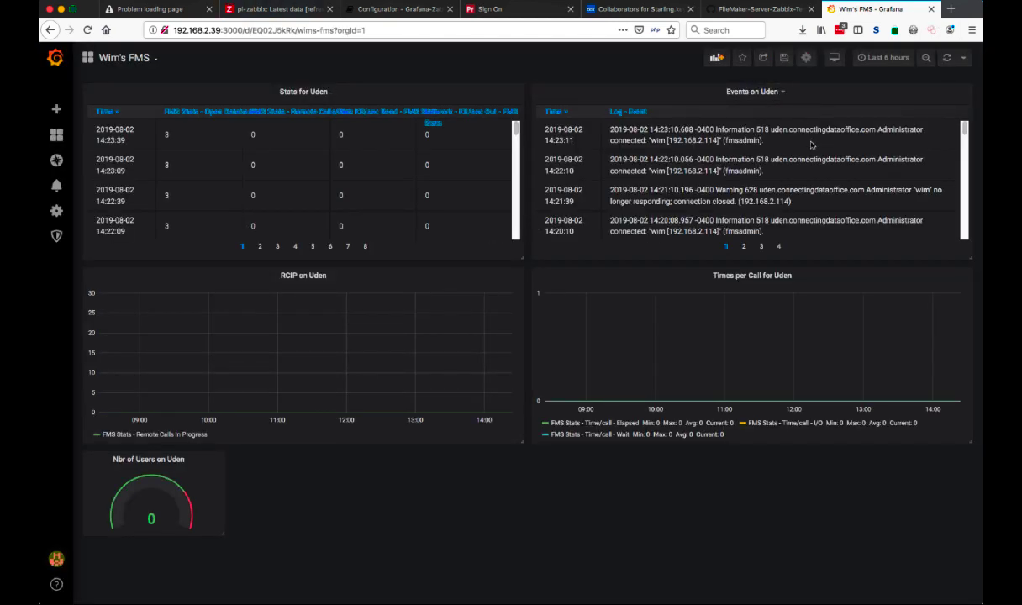
Set the time range to "This week so far" and zoom the RCIP graph into July 31, 2019, about 17:24 to 18:06
click(885, 59)
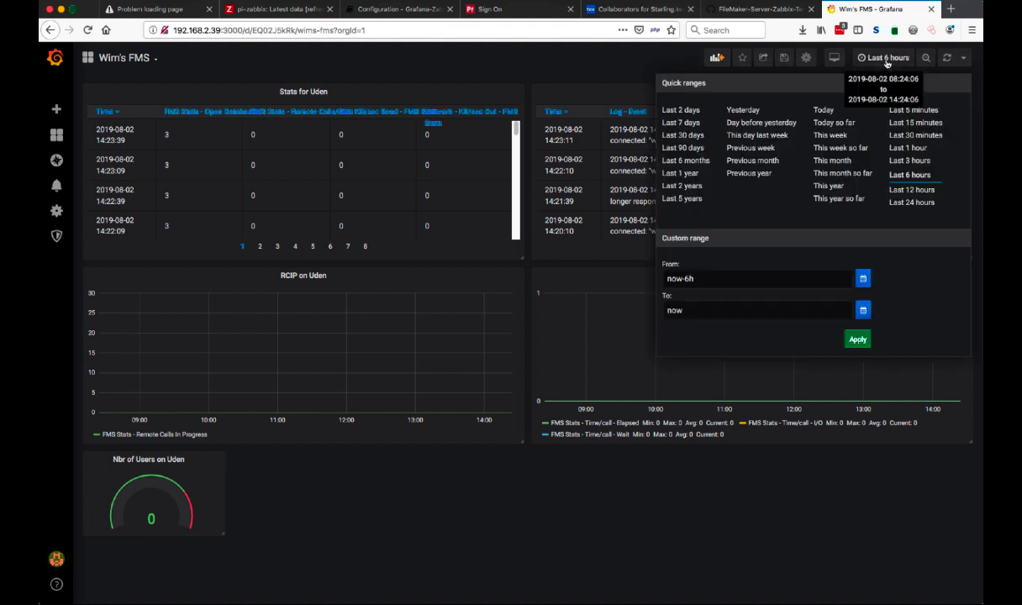
click(829, 149)
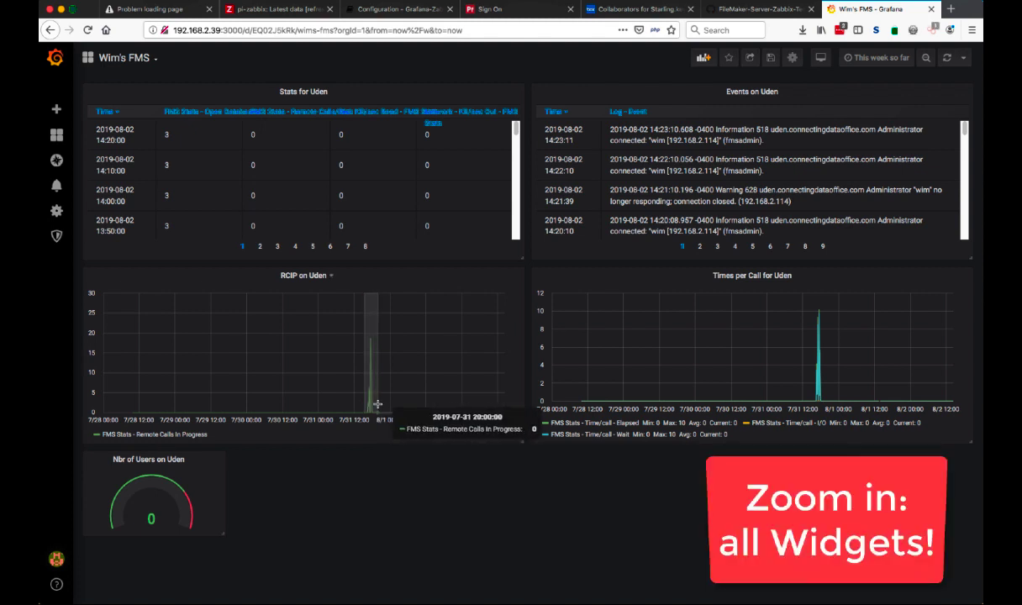
drag(377, 404, 377, 404)
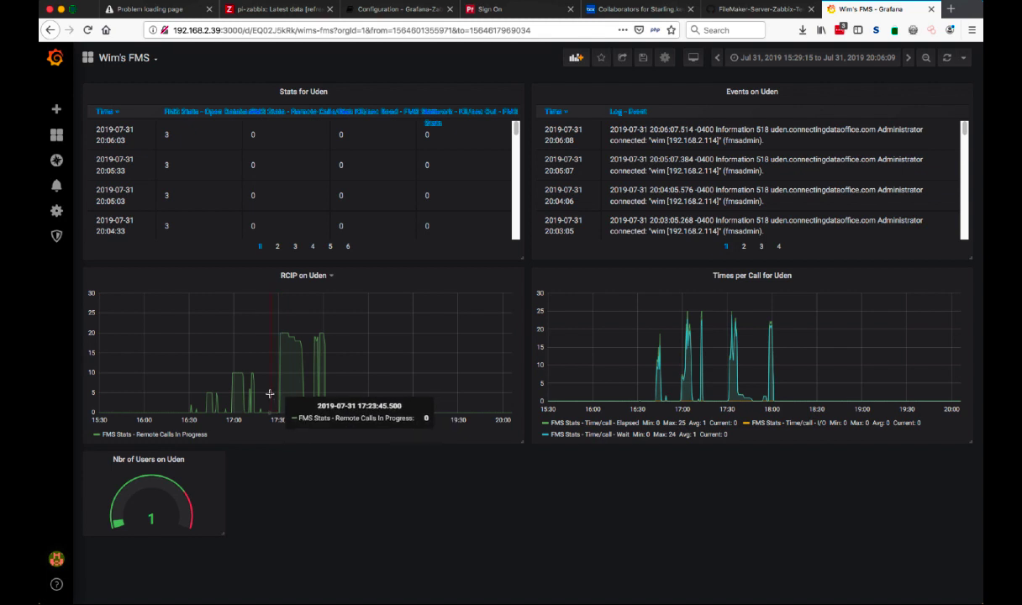
drag(270, 394, 333, 397)
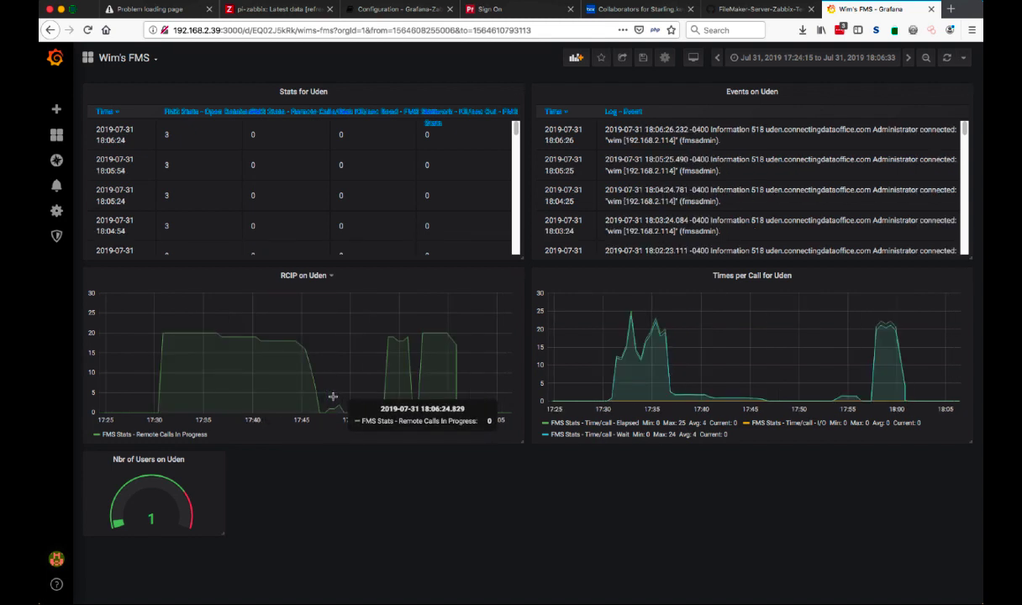